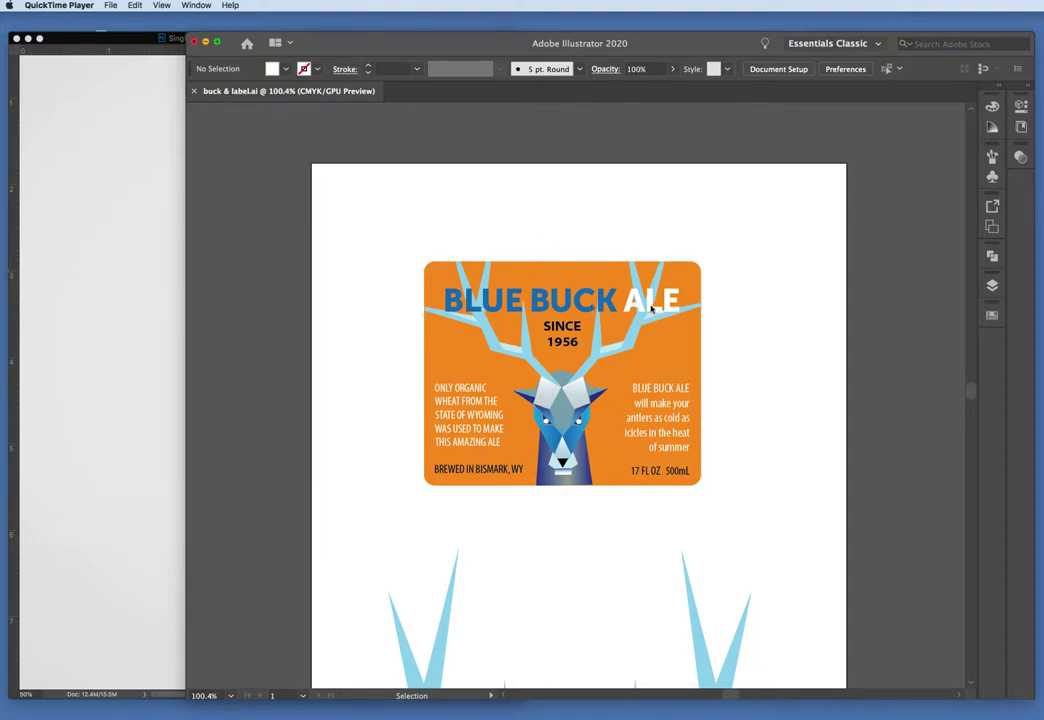
Bring the label document forward, marquee-select the whole label, and check the Object menu.
{"action": "left_click", "coordinate": [405, 243]}
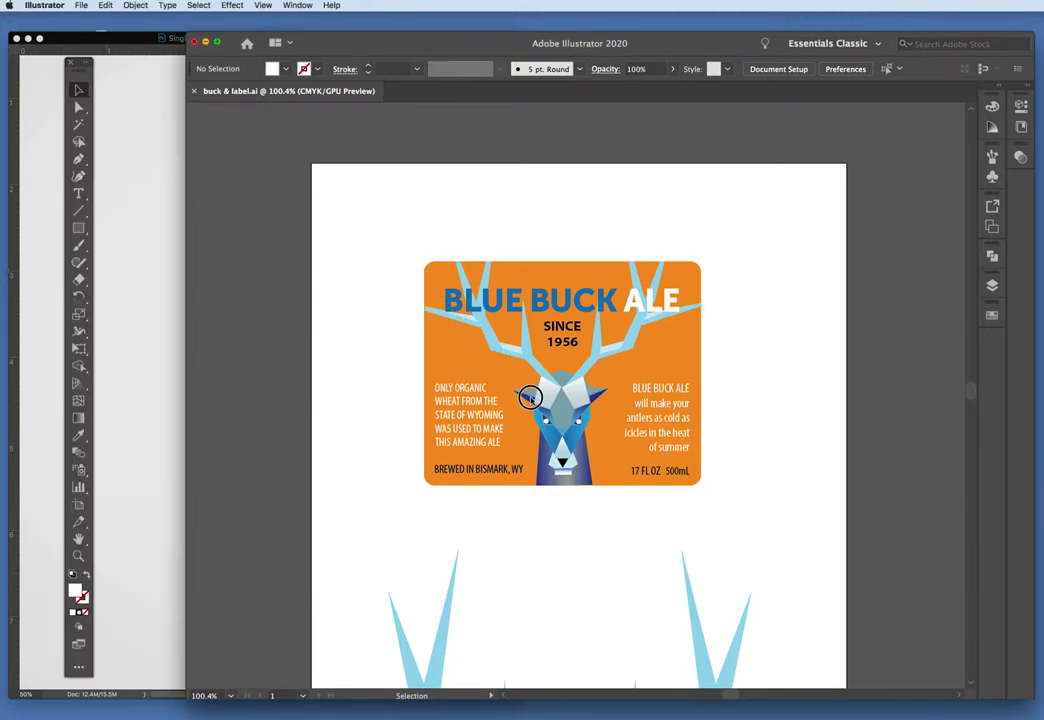
{"action": "left_click_drag", "start_coordinate": [416, 249], "coordinate": [718, 506]}
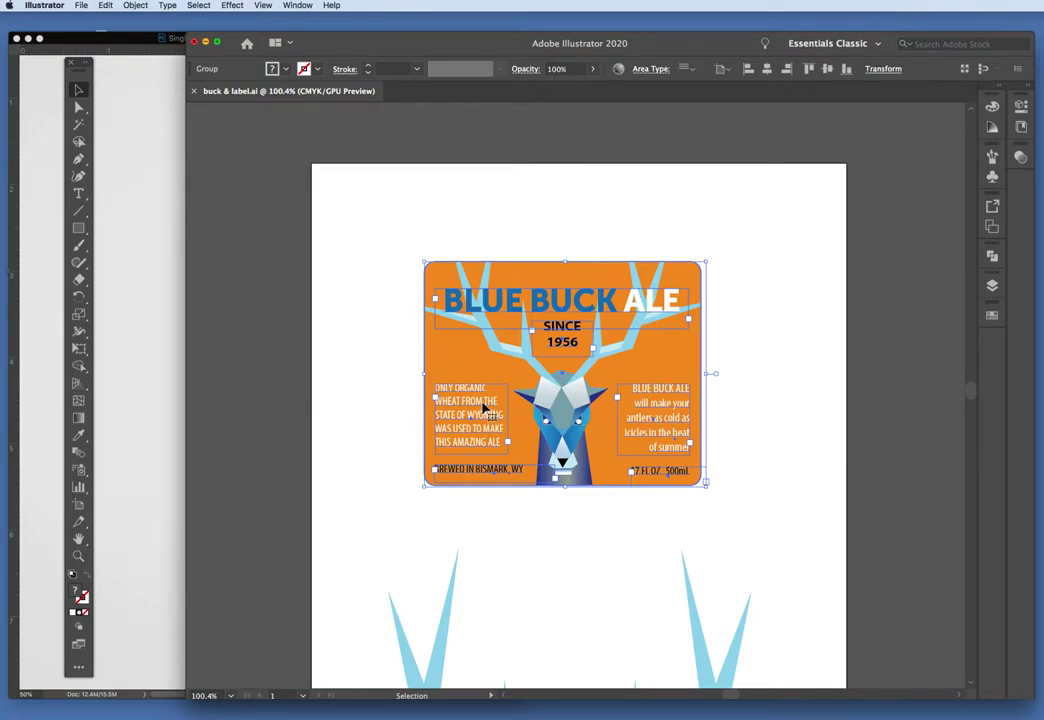
{"action": "left_click", "coordinate": [137, 6]}
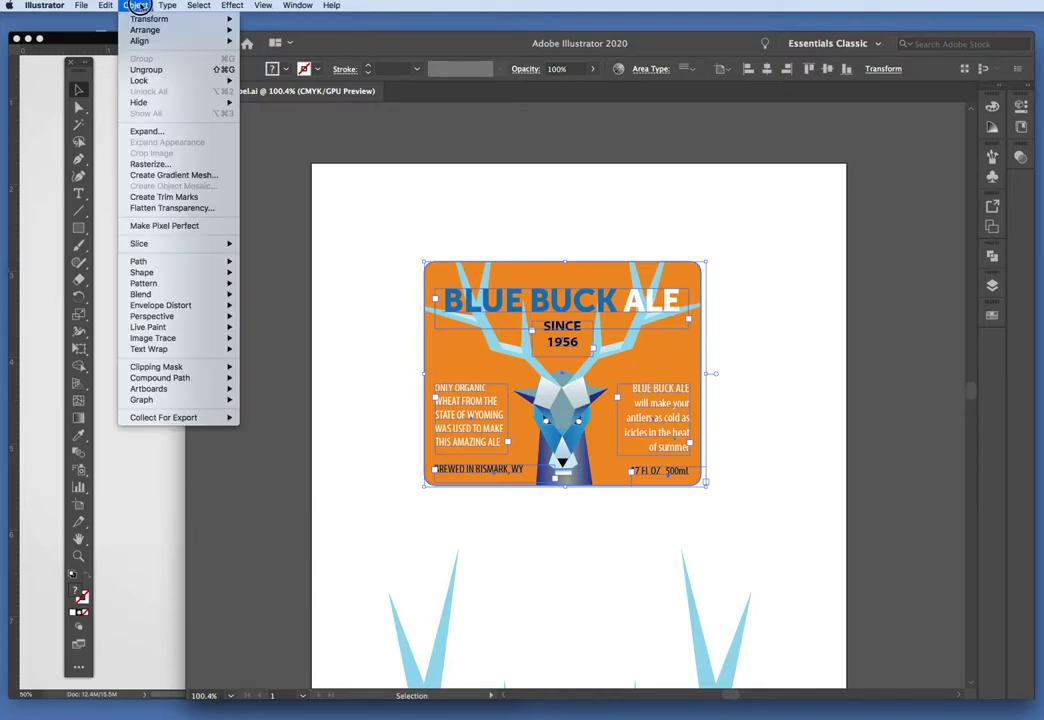
{"action": "left_click", "coordinate": [147, 58]}
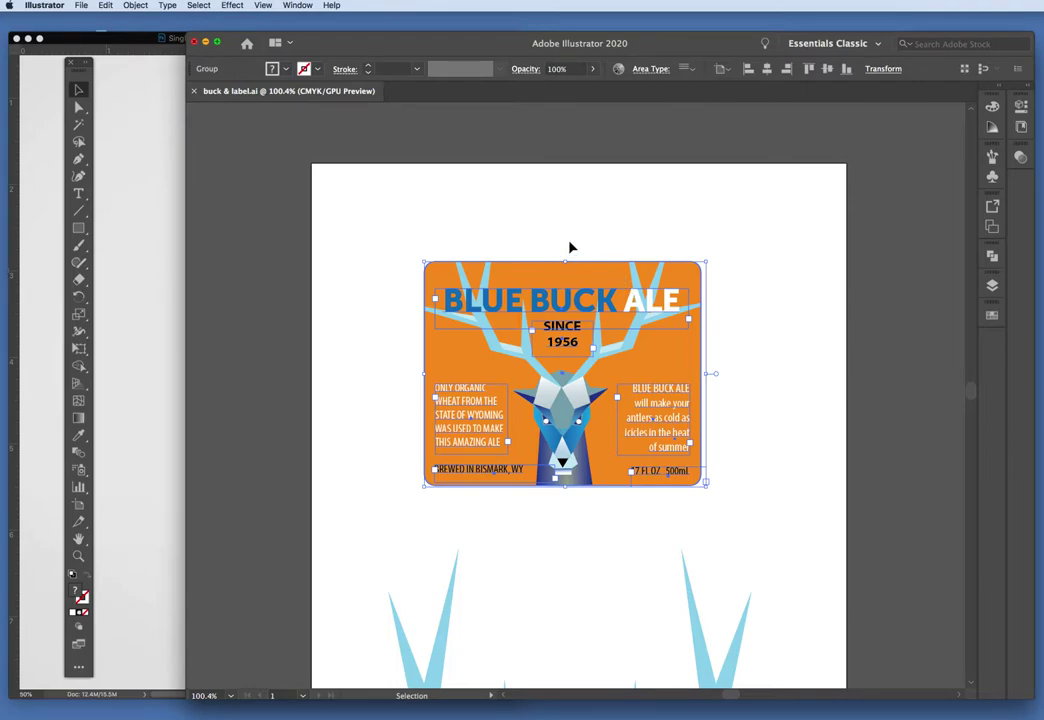
Reselect the Blue Buck Ale label as one group with the Selection tool.
{"action": "left_click", "coordinate": [583, 246]}
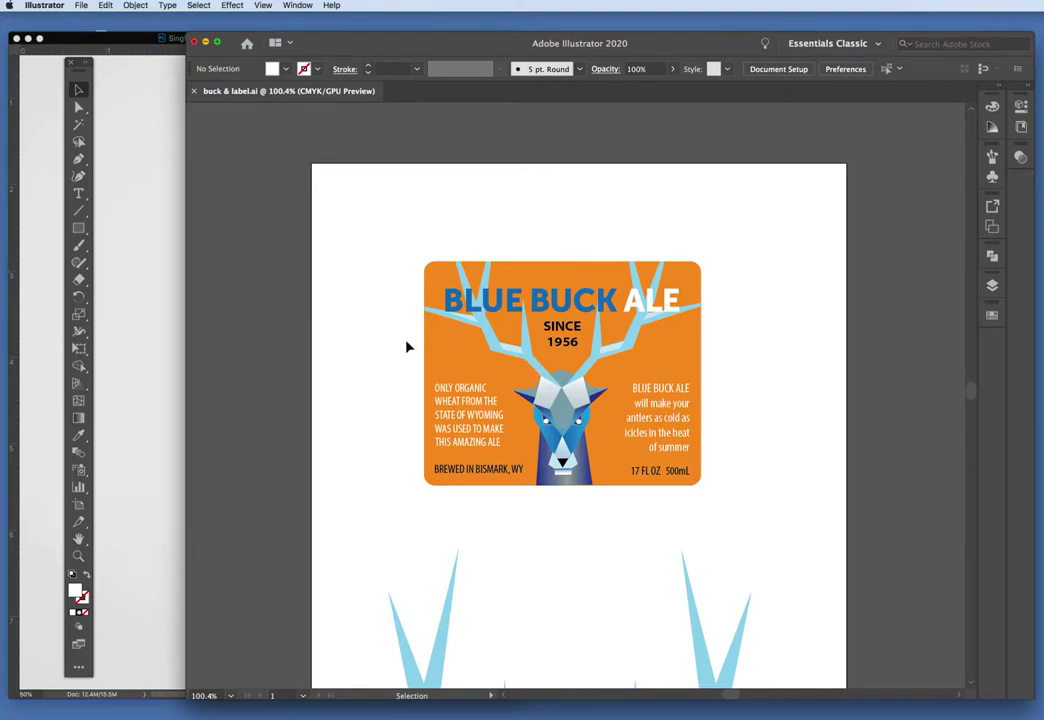
{"action": "left_click", "coordinate": [533, 282]}
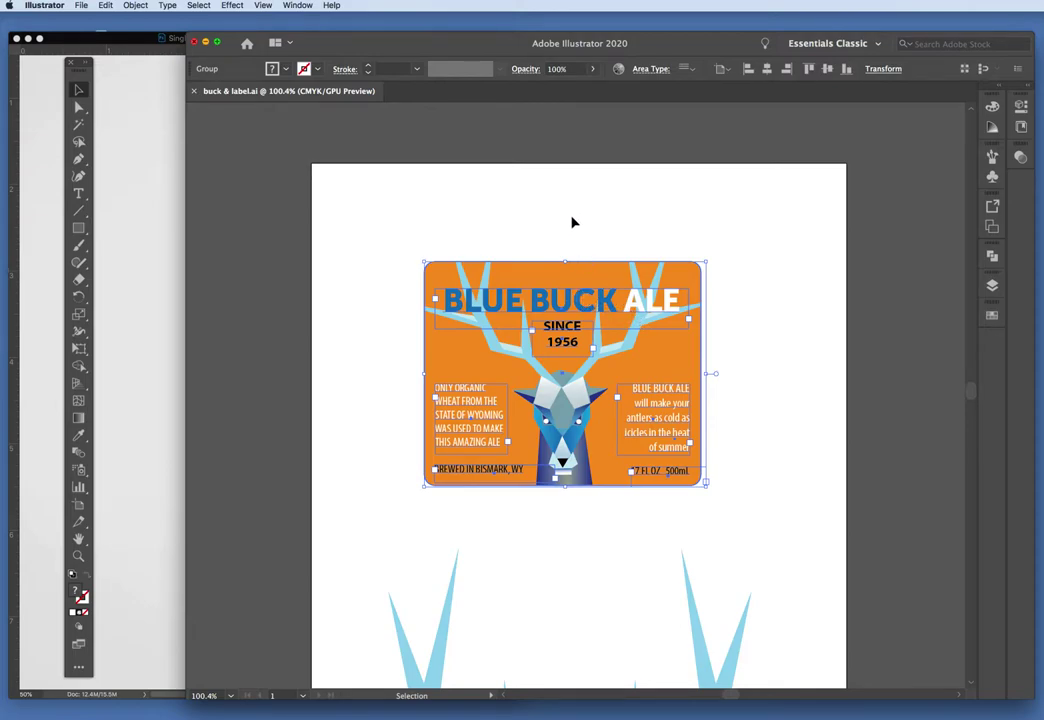
{"action": "key", "text": "a"}
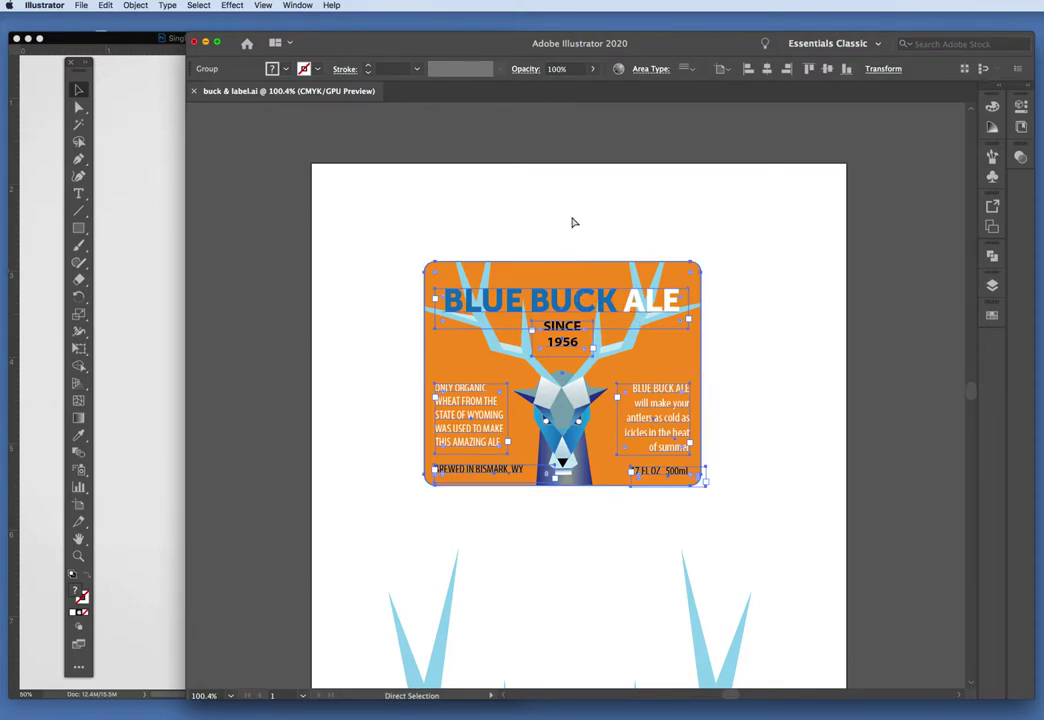
{"action": "key", "text": "v"}
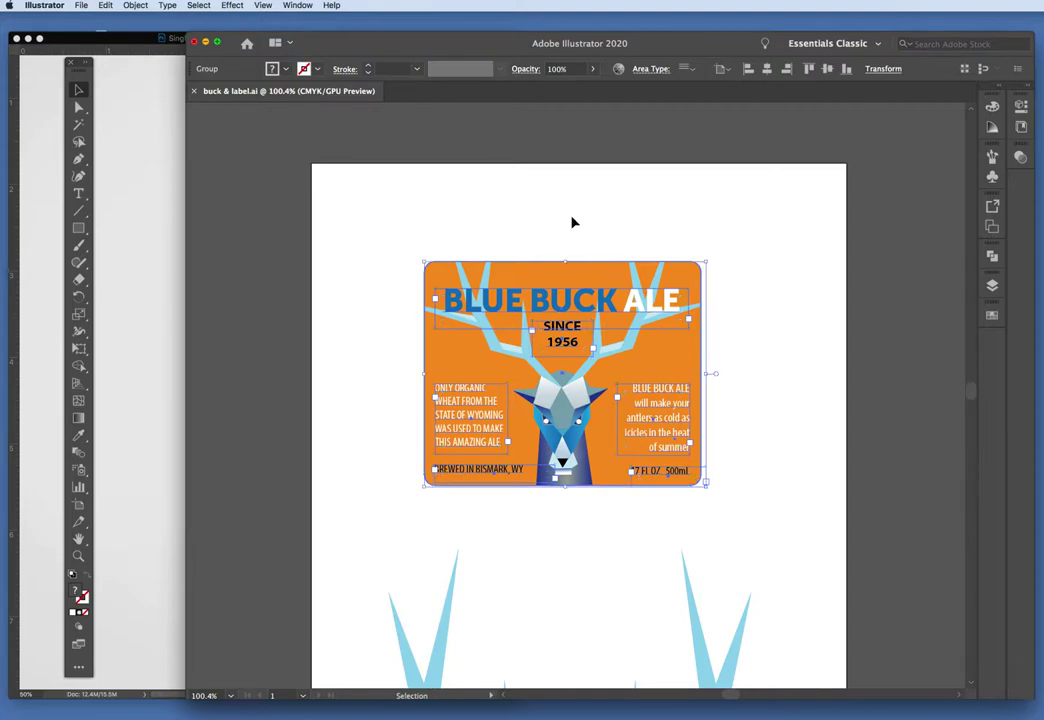
Paste the copied label into Single_Beer_Bottle_Mockup.psd as Pixels.
{"action": "left_click", "coordinate": [124, 159]}
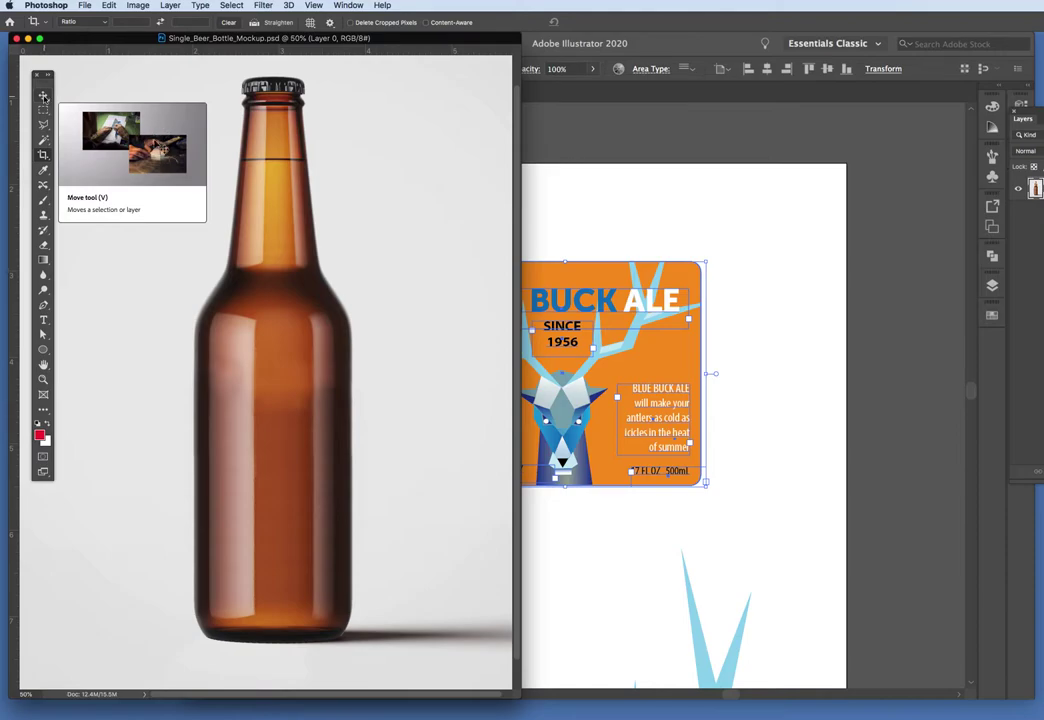
{"action": "left_click", "coordinate": [43, 96]}
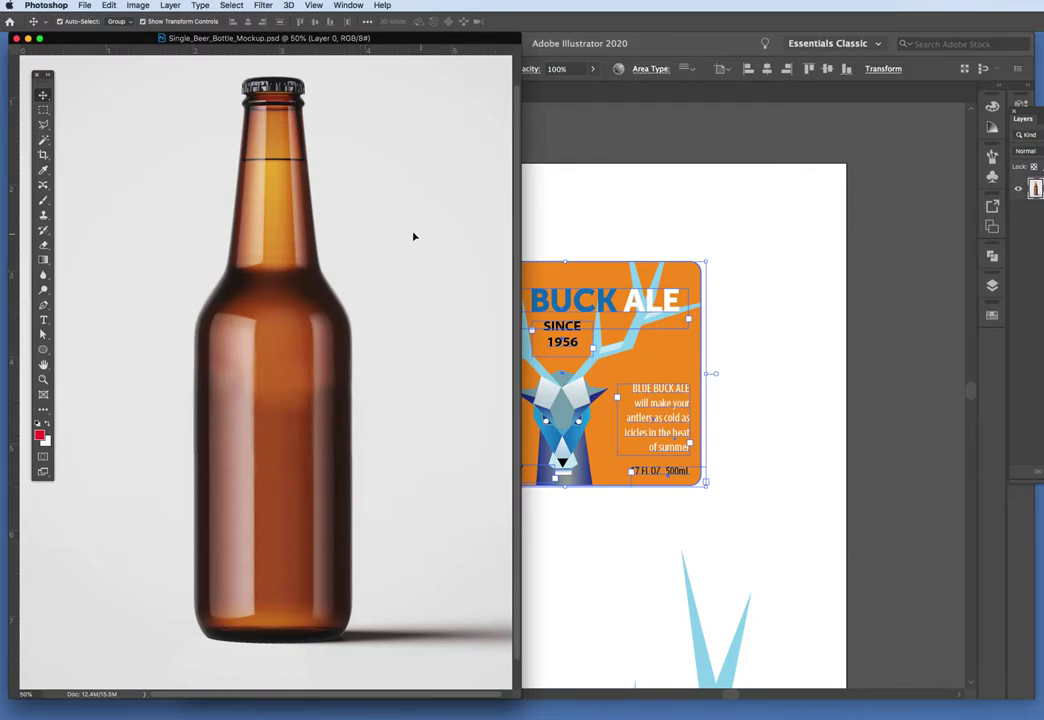
{"action": "key", "text": "super+v"}
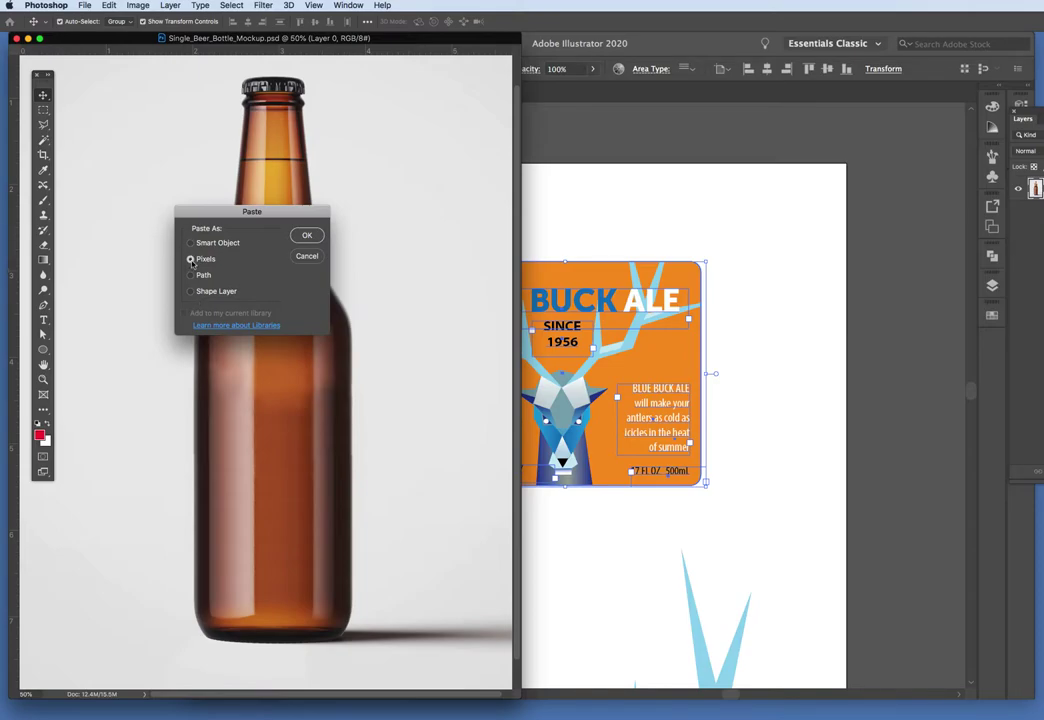
{"action": "left_click", "coordinate": [306, 237]}
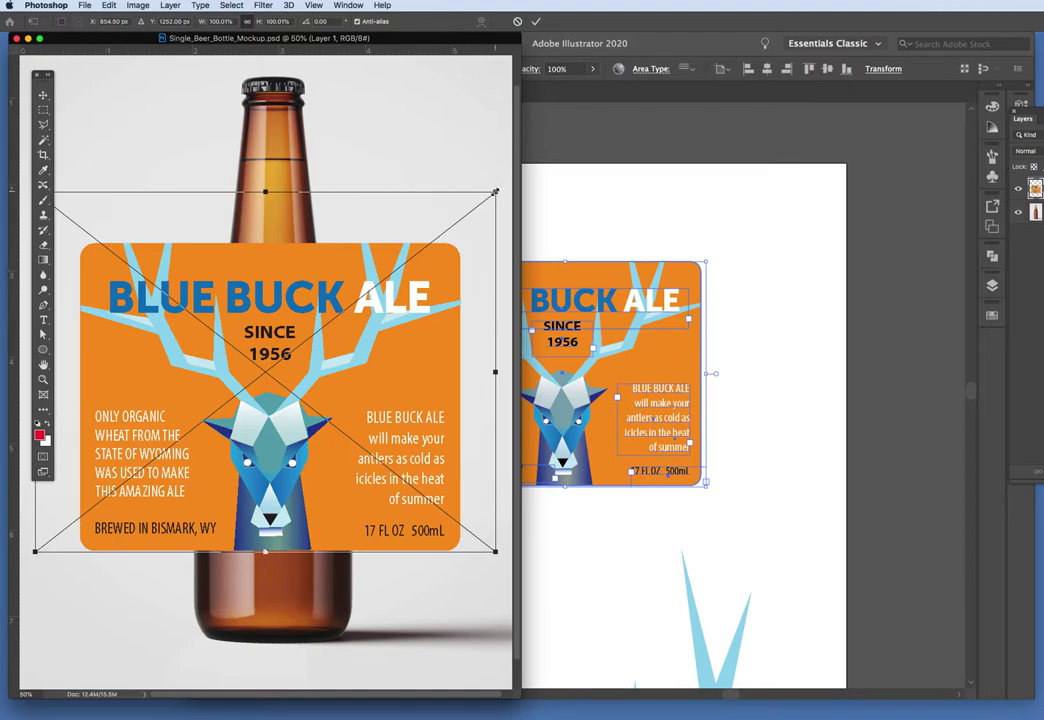
Scale the label to about 39.8%, center it on the bottle's lower body, and commit.
{"action": "left_click", "coordinate": [494, 191]}
{"action": "left_click_drag", "start_coordinate": [494, 191], "coordinate": [474, 209]}
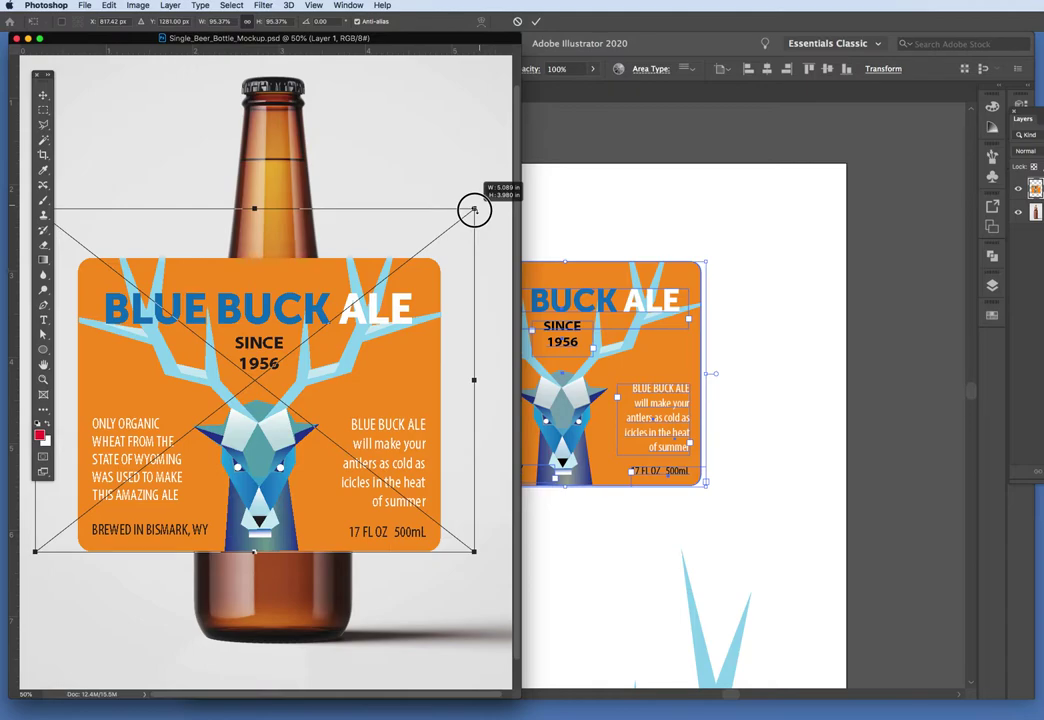
{"action": "left_click_drag", "start_coordinate": [474, 209], "coordinate": [178, 374]}
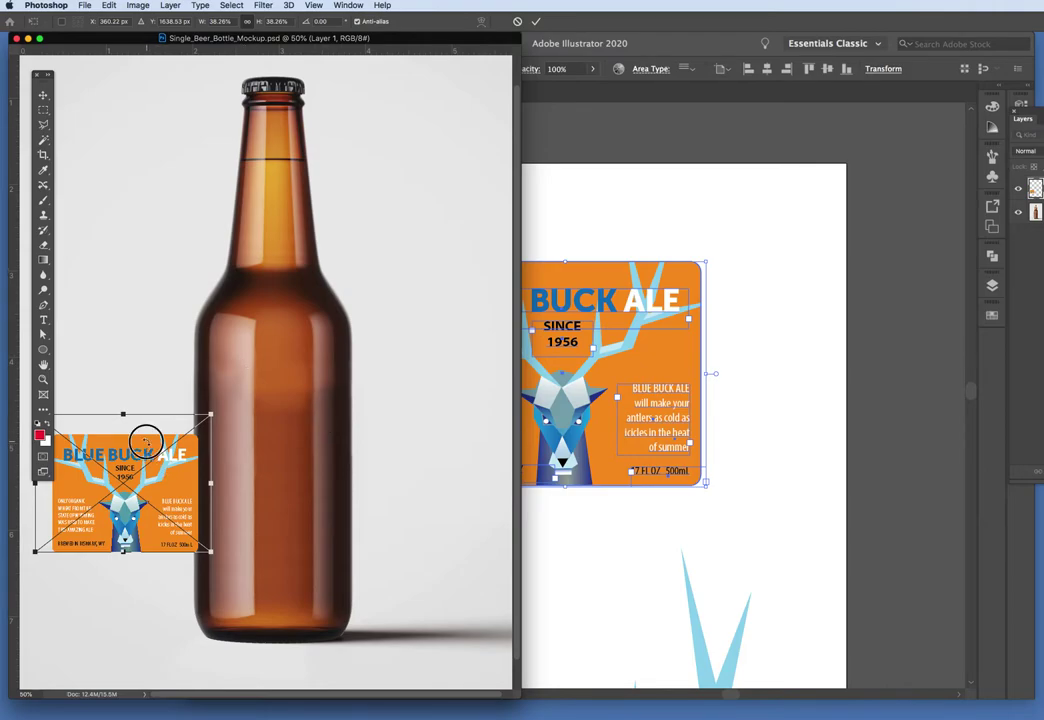
{"action": "left_click_drag", "start_coordinate": [155, 430], "coordinate": [294, 356]}
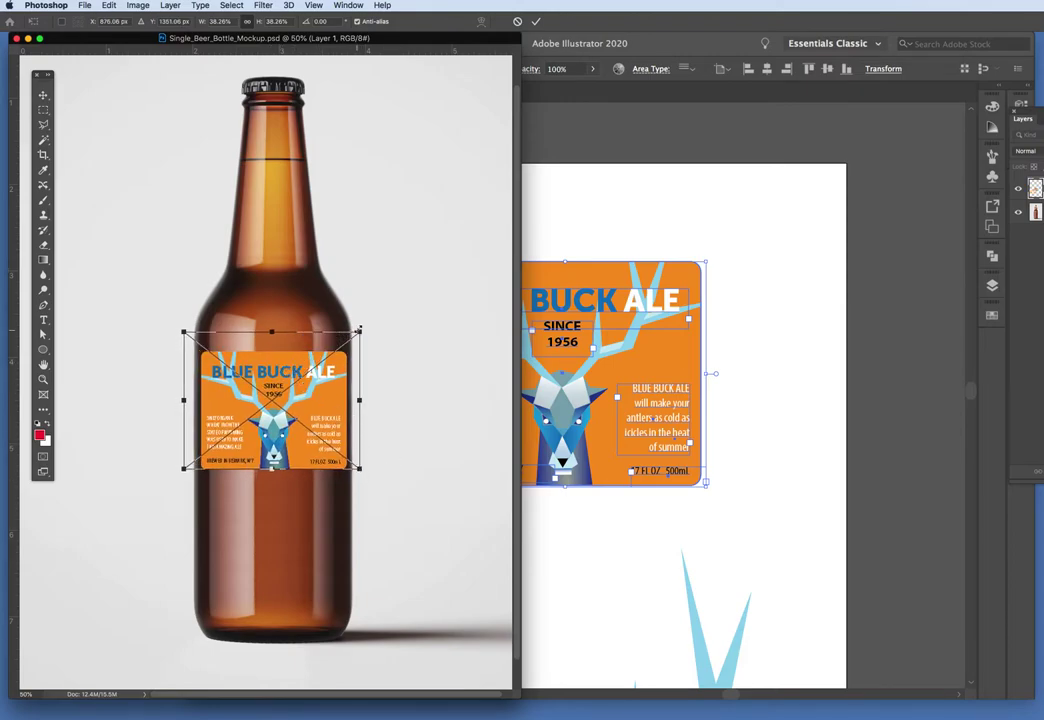
{"action": "left_click_drag", "start_coordinate": [360, 331], "coordinate": [366, 326]}
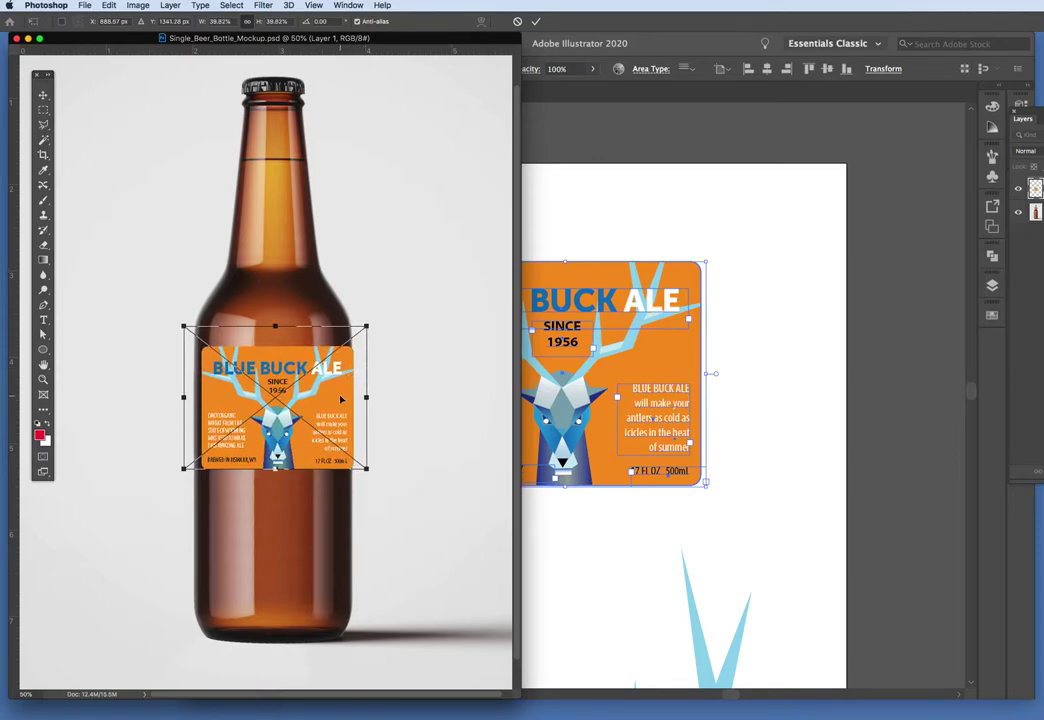
{"action": "left_click_drag", "start_coordinate": [340, 395], "coordinate": [335, 403]}
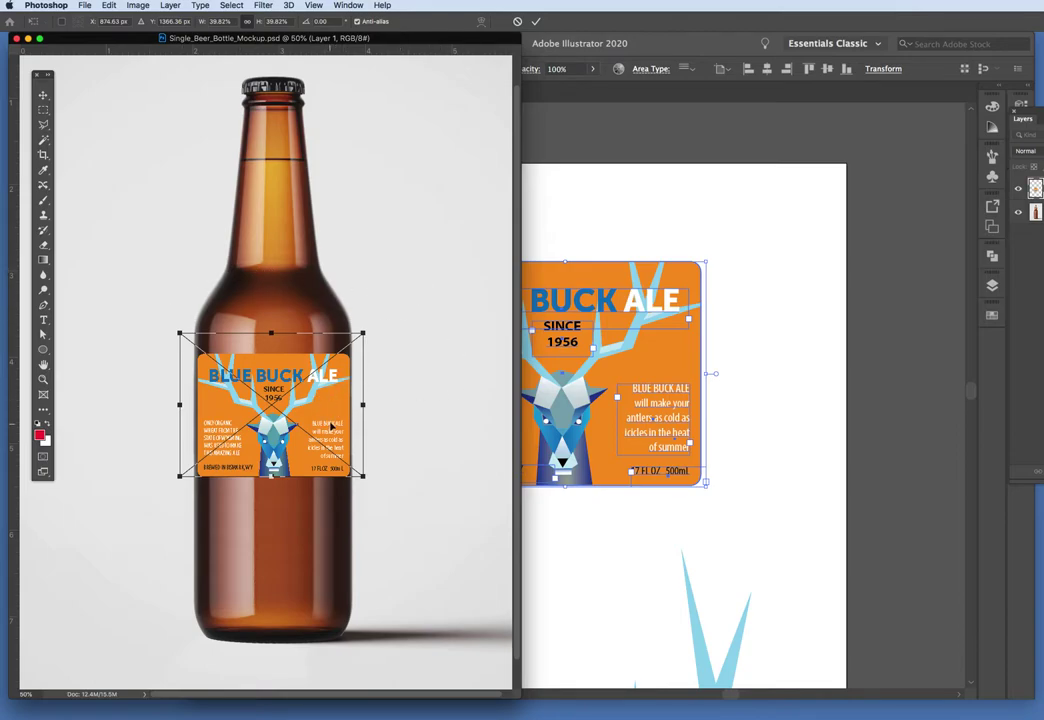
{"action": "mouse_move", "coordinate": [326, 401]}
{"action": "left_mouse_down"}
{"action": "mouse_move", "coordinate": [331, 494]}
{"action": "mouse_move", "coordinate": [327, 407]}
{"action": "left_mouse_up"}
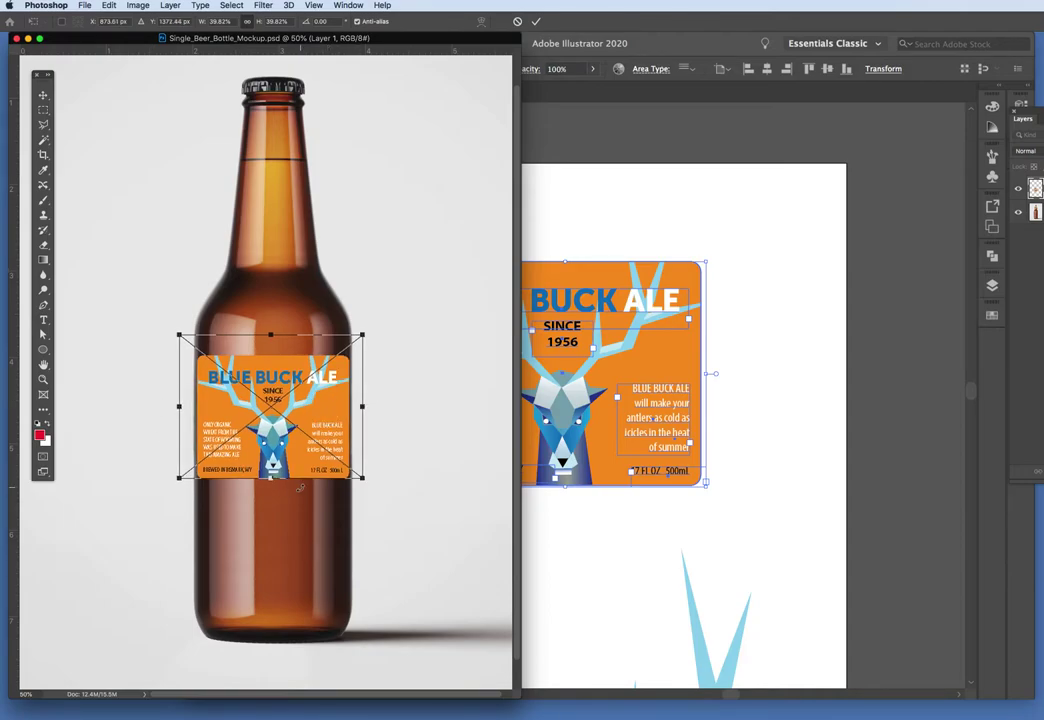
{"action": "key", "text": "Return"}
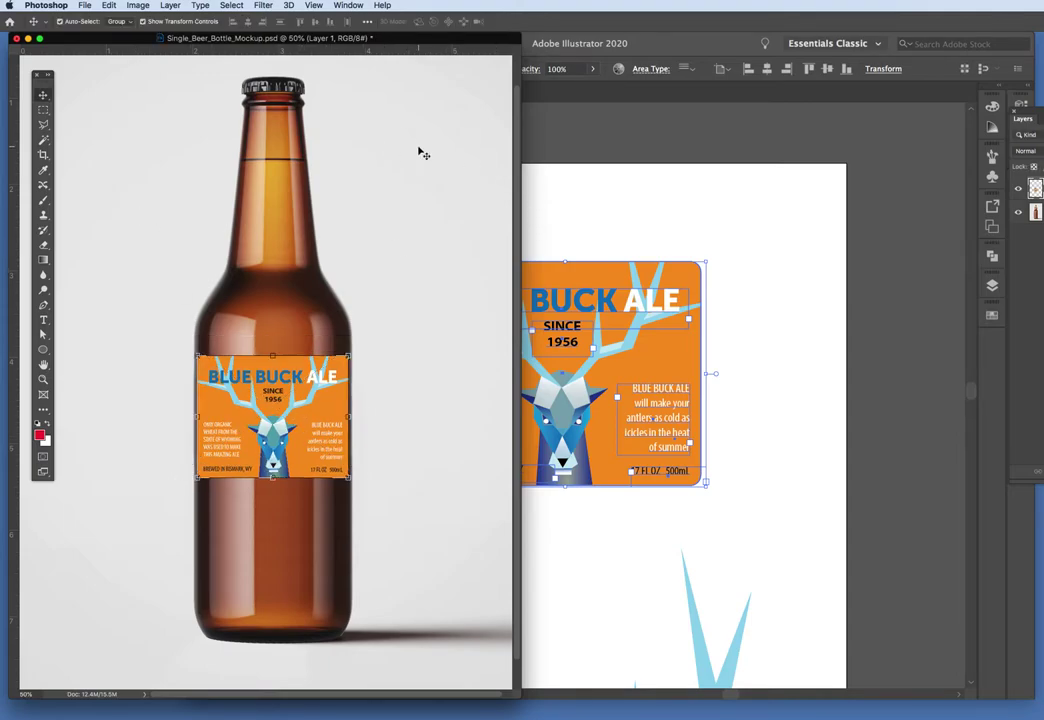
Reselect the label layer and go to Edit > Transform > Warp.
{"action": "left_click", "coordinate": [85, 132]}
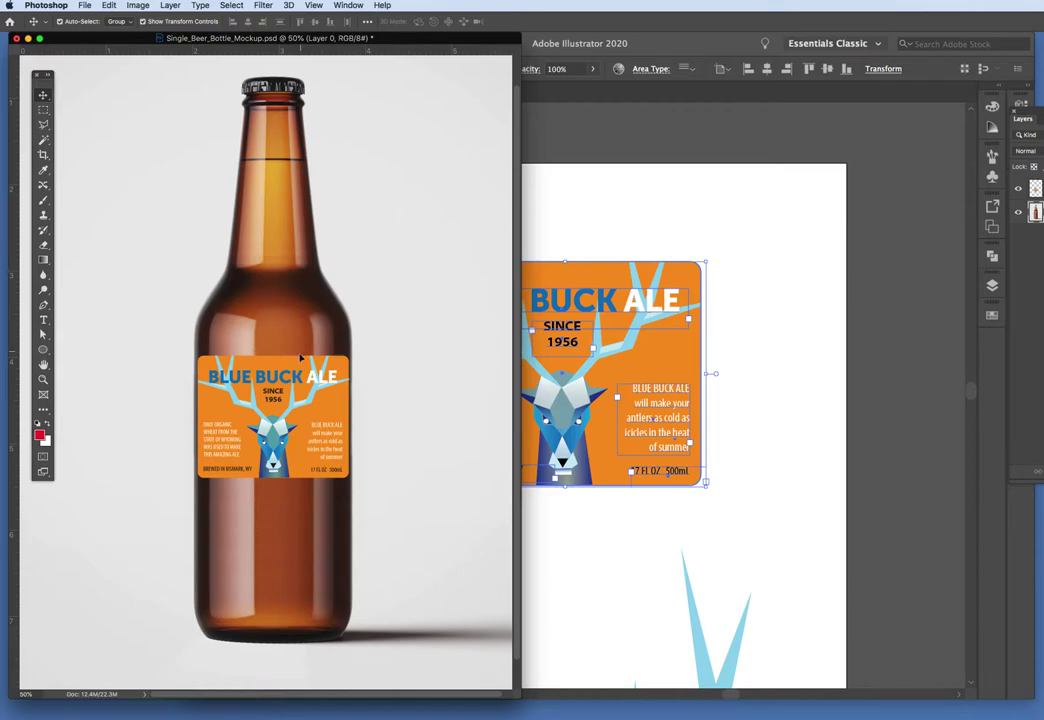
{"action": "left_click", "coordinate": [296, 366]}
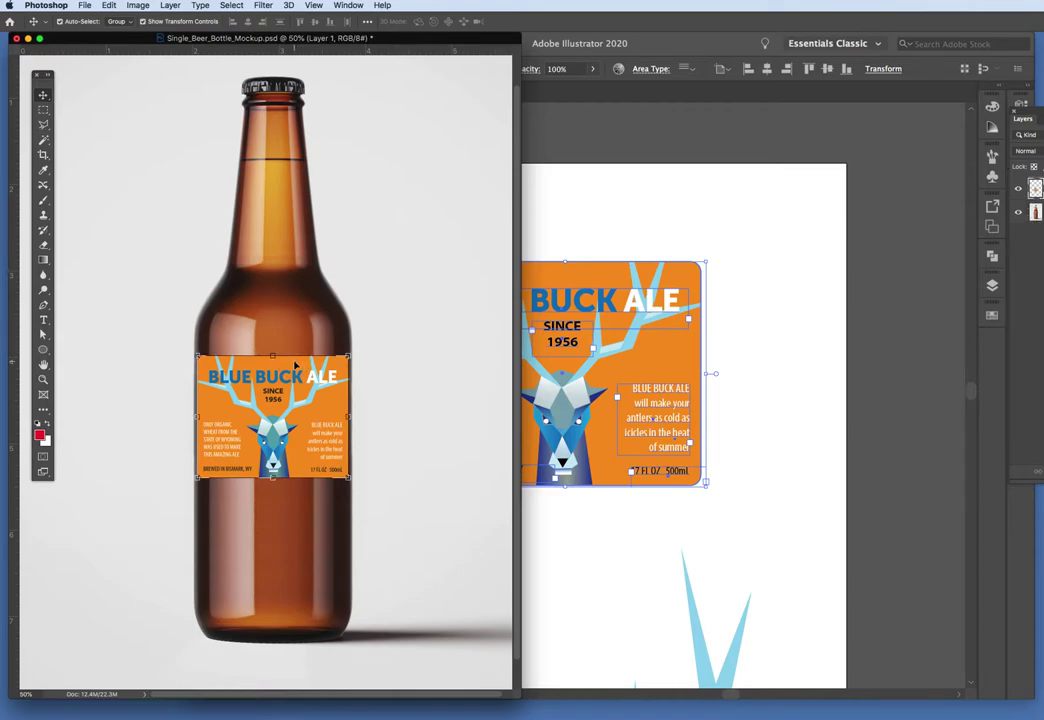
{"action": "left_click", "coordinate": [111, 6]}
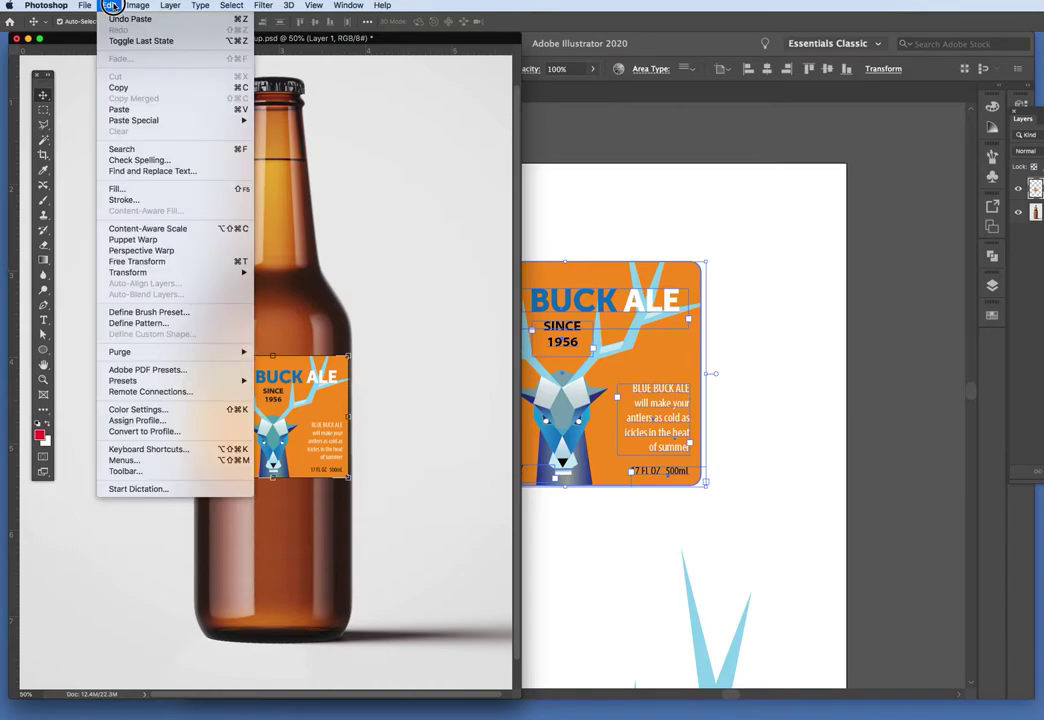
{"action": "mouse_move", "coordinate": [147, 275]}
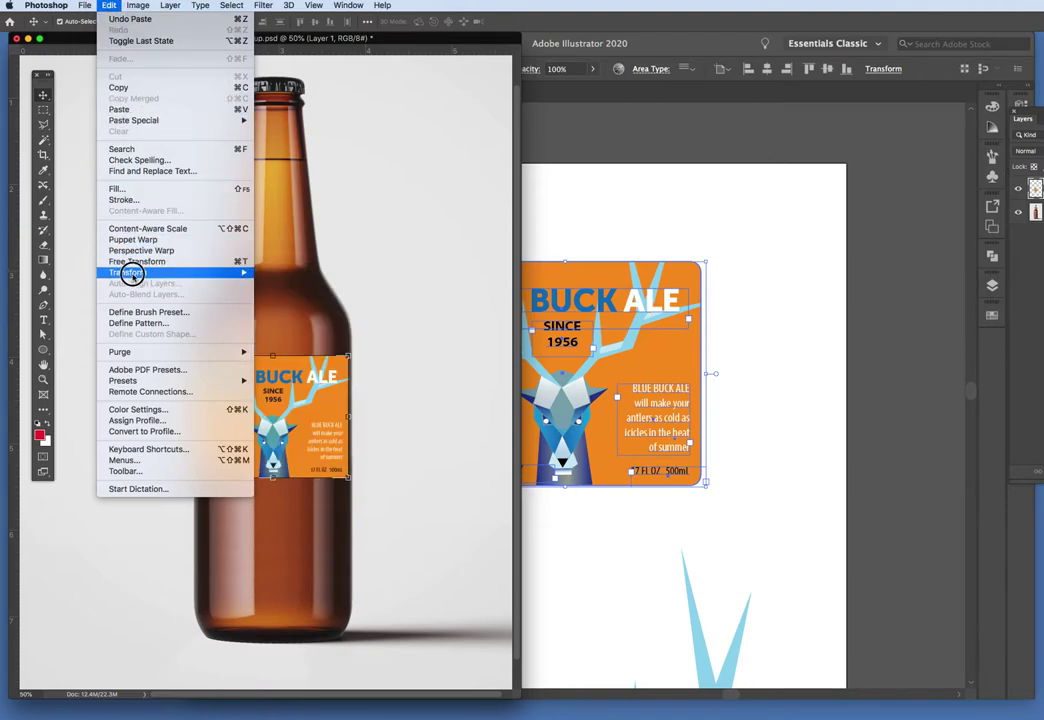
{"action": "left_click", "coordinate": [327, 352]}
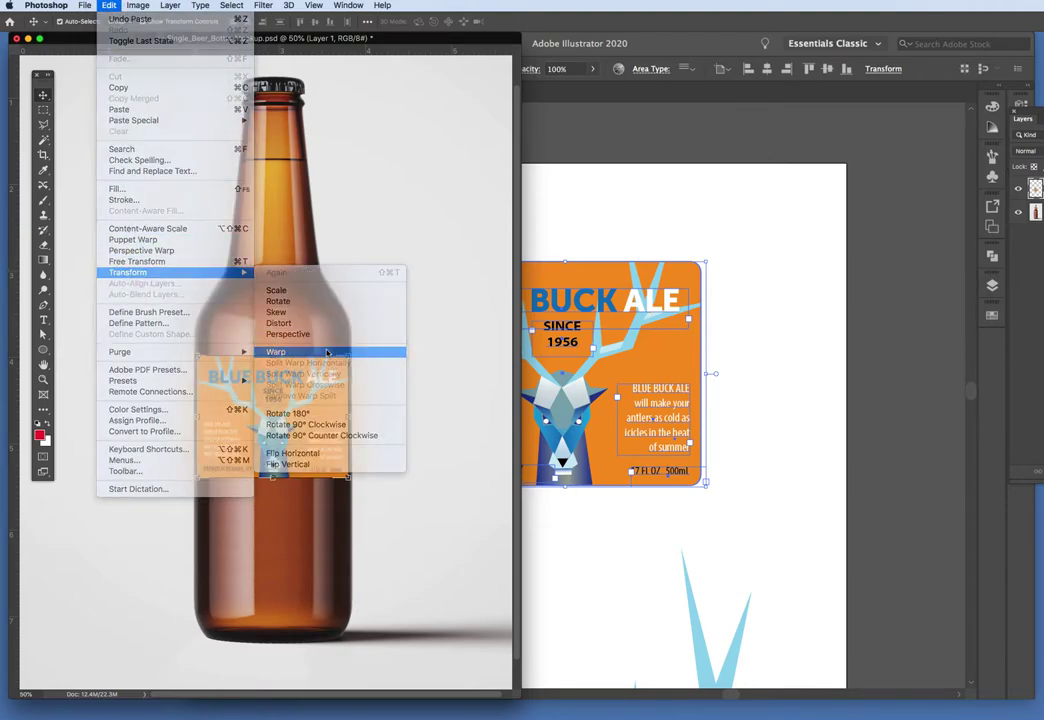
Zoom the label to 100%, shift the document window left, and return to Edit > Transform.
{"action": "left_click", "coordinate": [42, 380]}
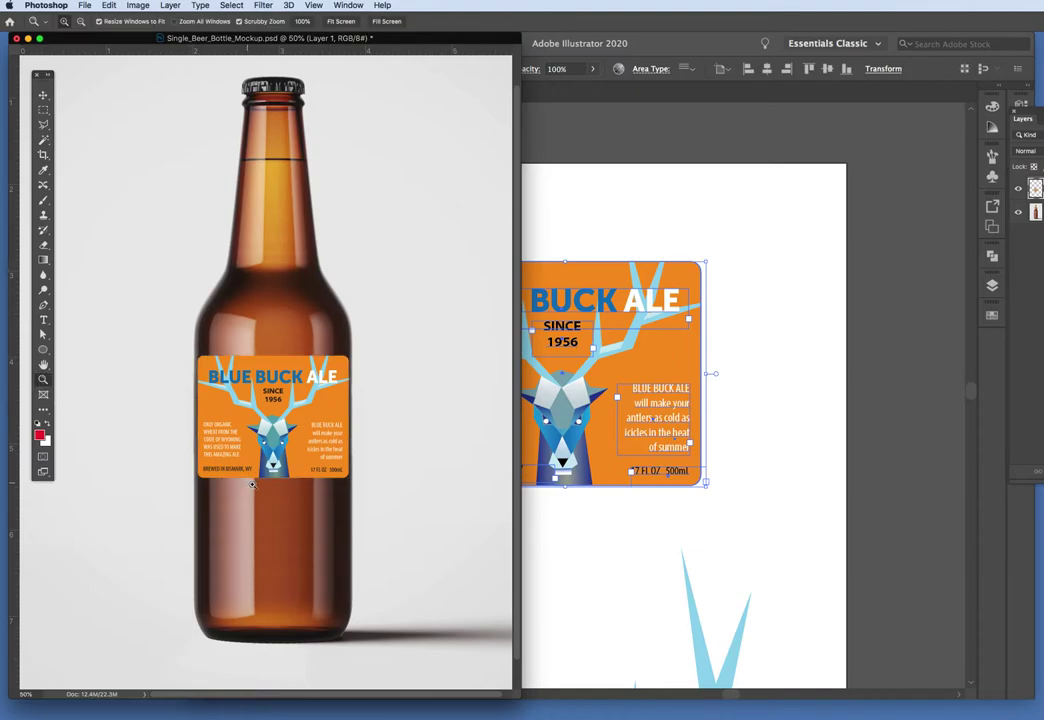
{"action": "left_click", "coordinate": [205, 396]}
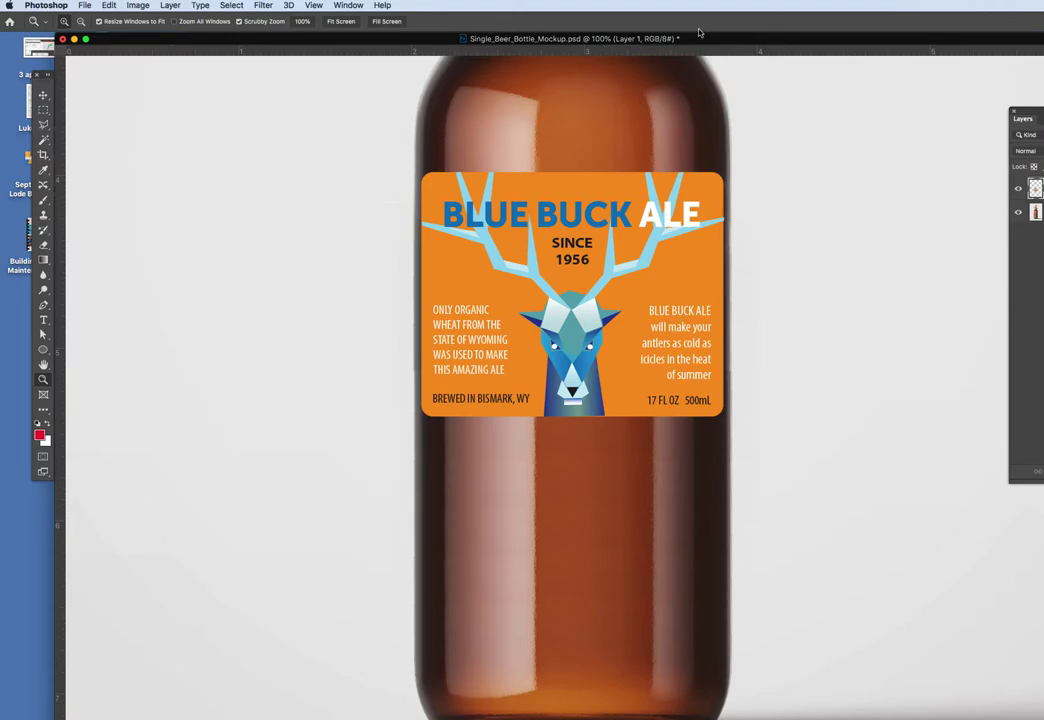
{"action": "left_click", "coordinate": [389, 44]}
{"action": "left_click_drag", "start_coordinate": [389, 44], "coordinate": [333, 44]}
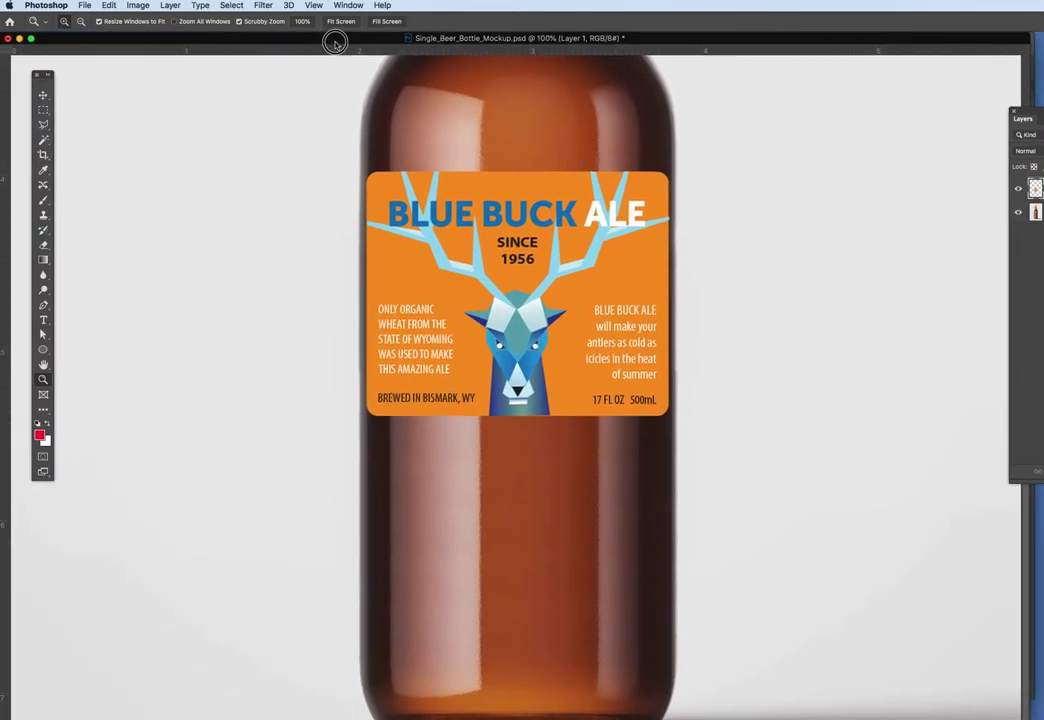
{"action": "left_click", "coordinate": [43, 94]}
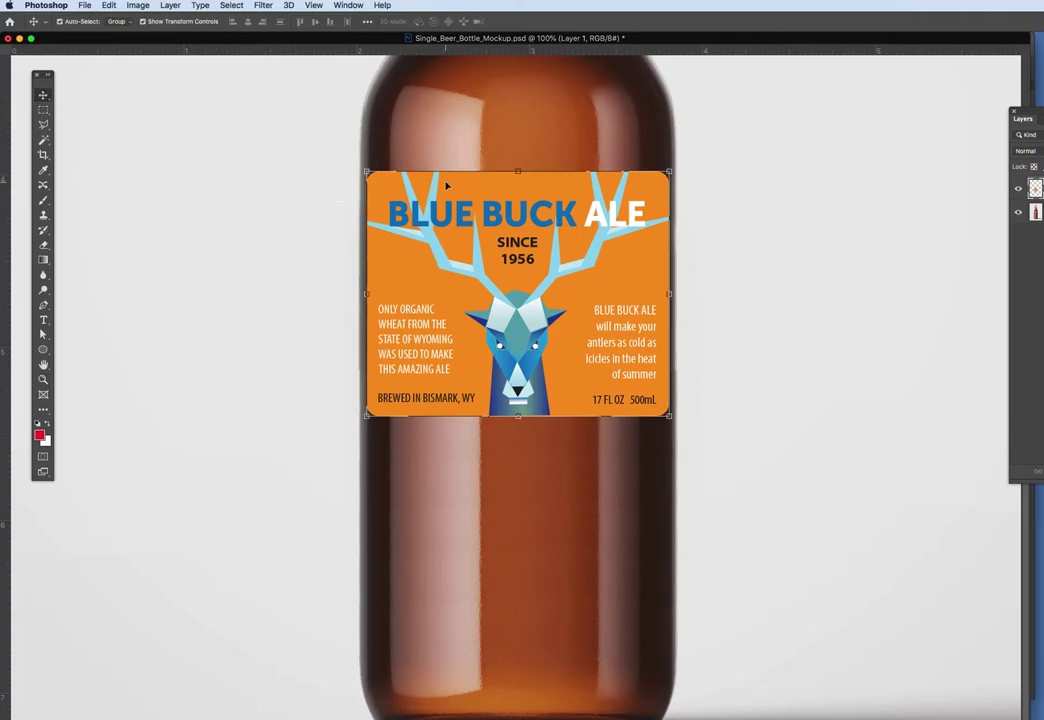
{"action": "left_click", "coordinate": [107, 5]}
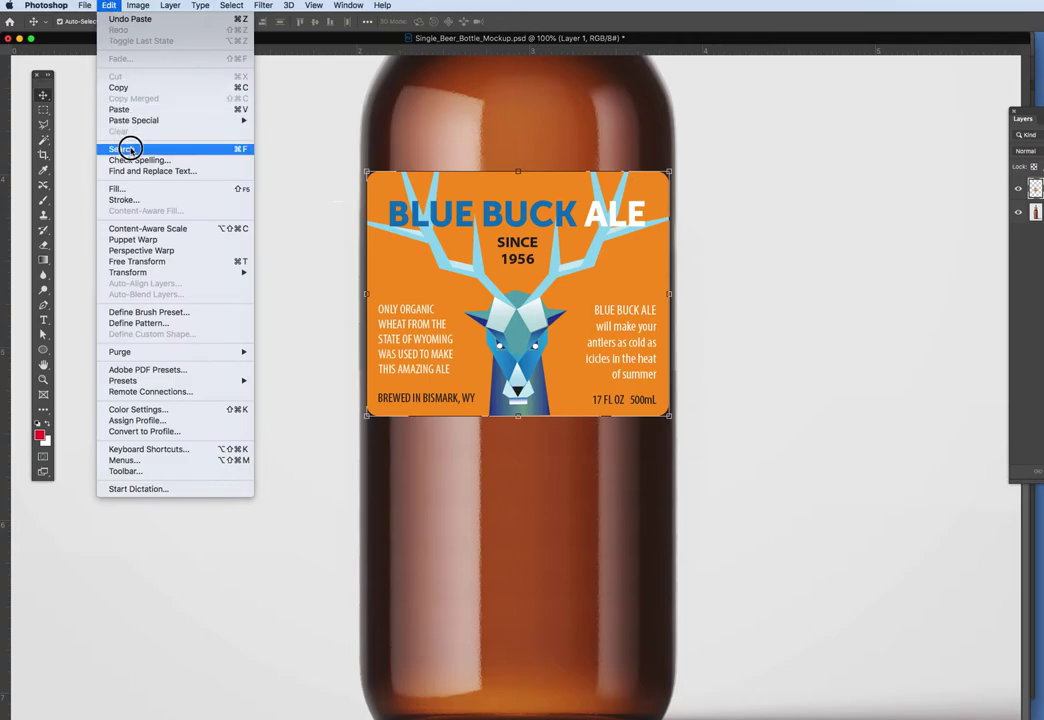
{"action": "mouse_move", "coordinate": [144, 273]}
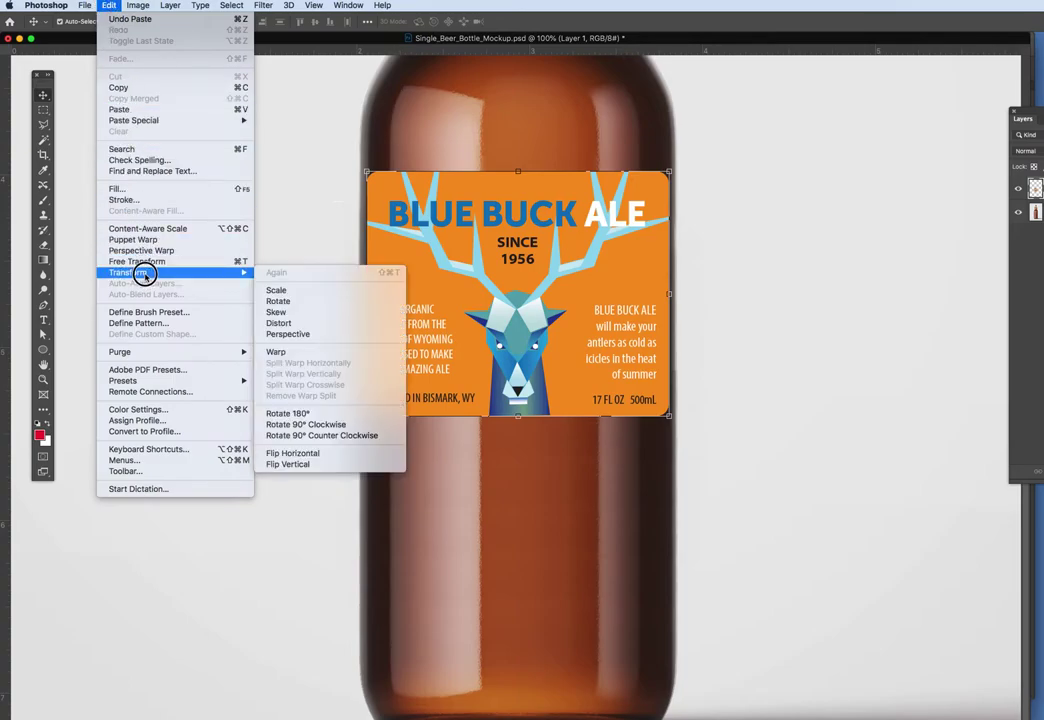
Enter Warp and pull the label's top edge into a curve.
{"action": "left_click", "coordinate": [366, 352]}
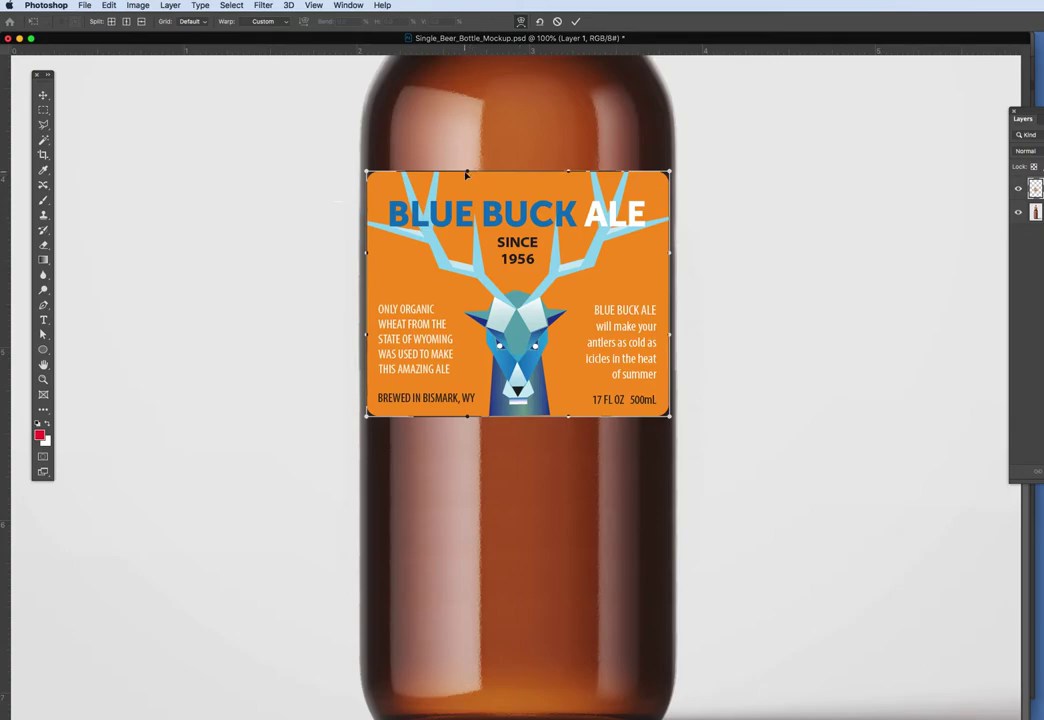
{"action": "left_click_drag", "start_coordinate": [764, 40], "coordinate": [687, 43]}
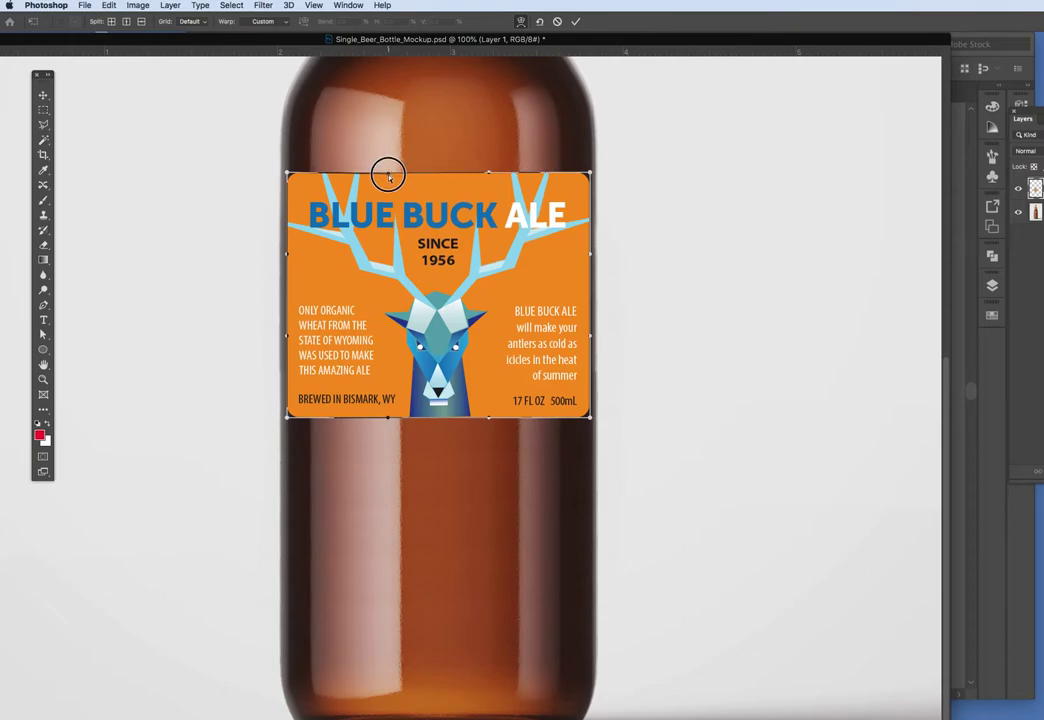
{"action": "mouse_move", "coordinate": [388, 174]}
{"action": "left_mouse_down"}
{"action": "mouse_move", "coordinate": [387, 144]}
{"action": "mouse_move", "coordinate": [389, 180]}
{"action": "left_mouse_up"}
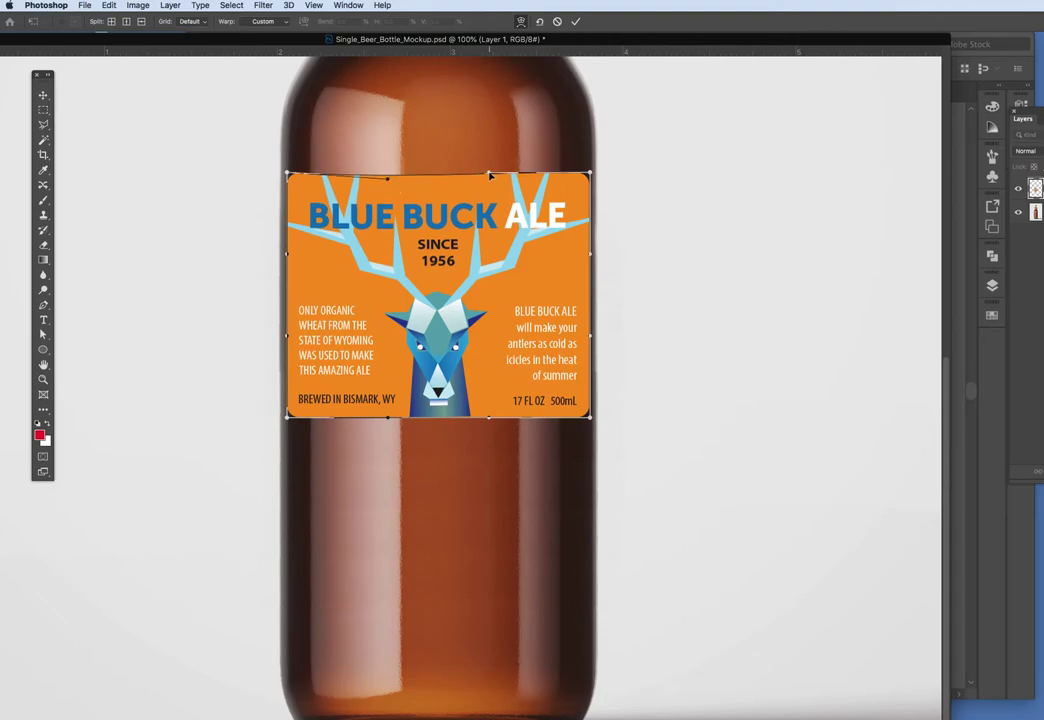
{"action": "left_click_drag", "start_coordinate": [489, 176], "coordinate": [489, 180]}
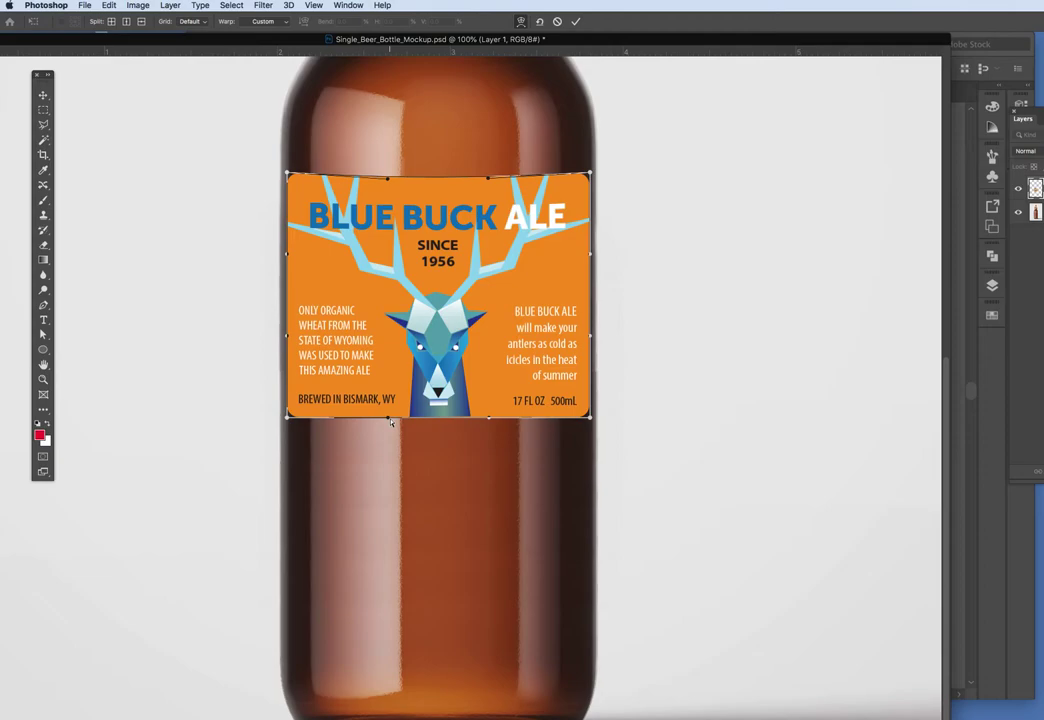
Bow the label's bottom edge downward and outward to follow the bottle's curve.
{"action": "left_click_drag", "start_coordinate": [391, 422], "coordinate": [389, 427]}
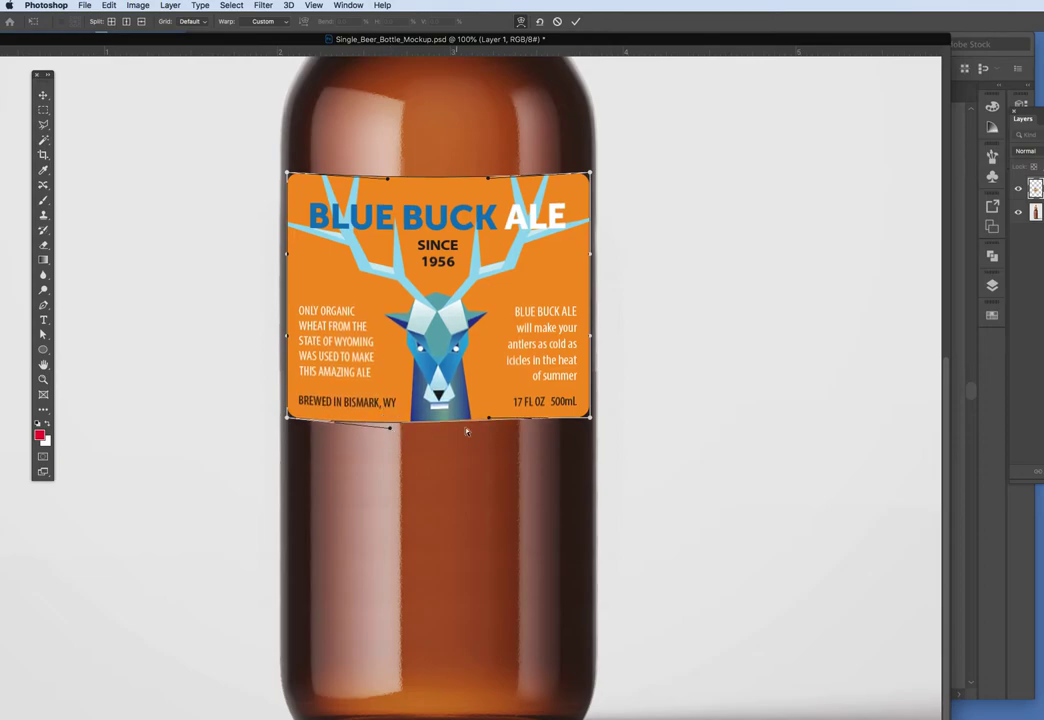
{"action": "mouse_move", "coordinate": [488, 417]}
{"action": "left_mouse_down"}
{"action": "mouse_move", "coordinate": [487, 429]}
{"action": "mouse_move", "coordinate": [412, 433]}
{"action": "mouse_move", "coordinate": [562, 431]}
{"action": "mouse_move", "coordinate": [466, 436]}
{"action": "mouse_move", "coordinate": [474, 428]}
{"action": "left_mouse_up"}
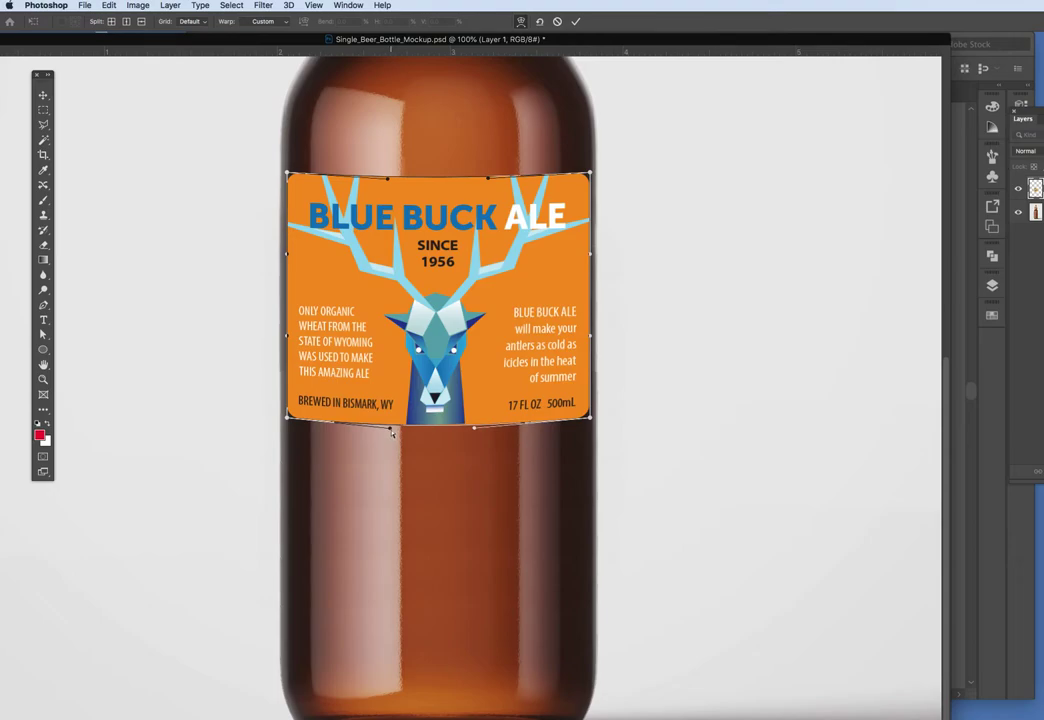
{"action": "left_click_drag", "start_coordinate": [391, 430], "coordinate": [362, 425]}
{"action": "mouse_move", "coordinate": [473, 428]}
{"action": "left_mouse_down"}
{"action": "mouse_move", "coordinate": [500, 431]}
{"action": "mouse_move", "coordinate": [491, 431]}
{"action": "left_mouse_up"}
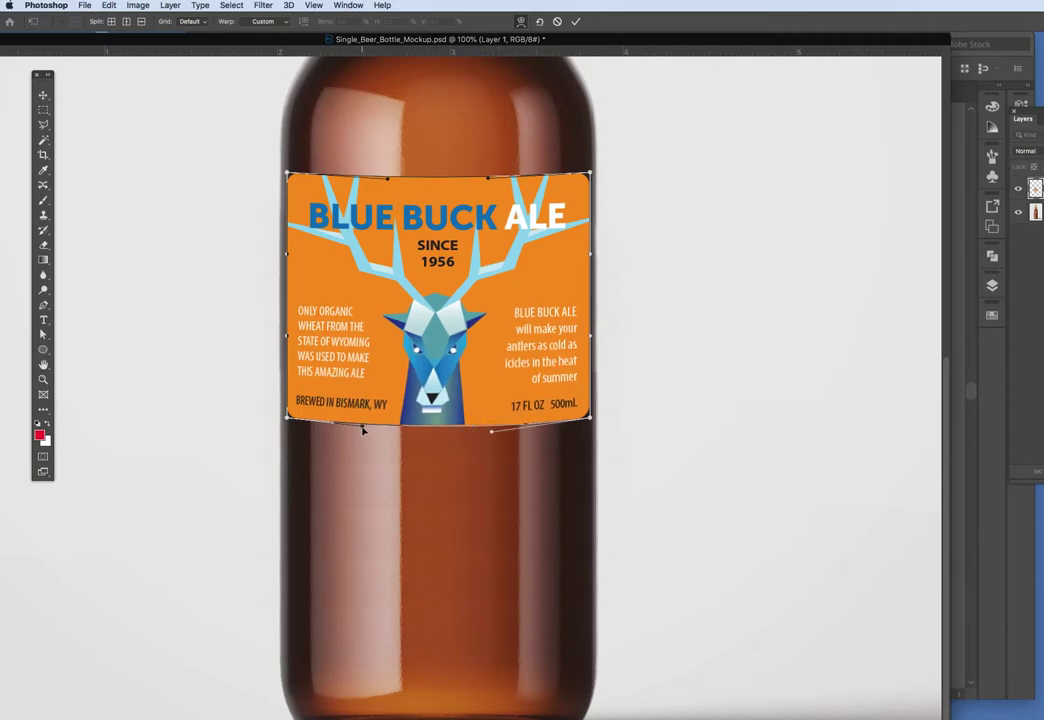
{"action": "left_click", "coordinate": [363, 429]}
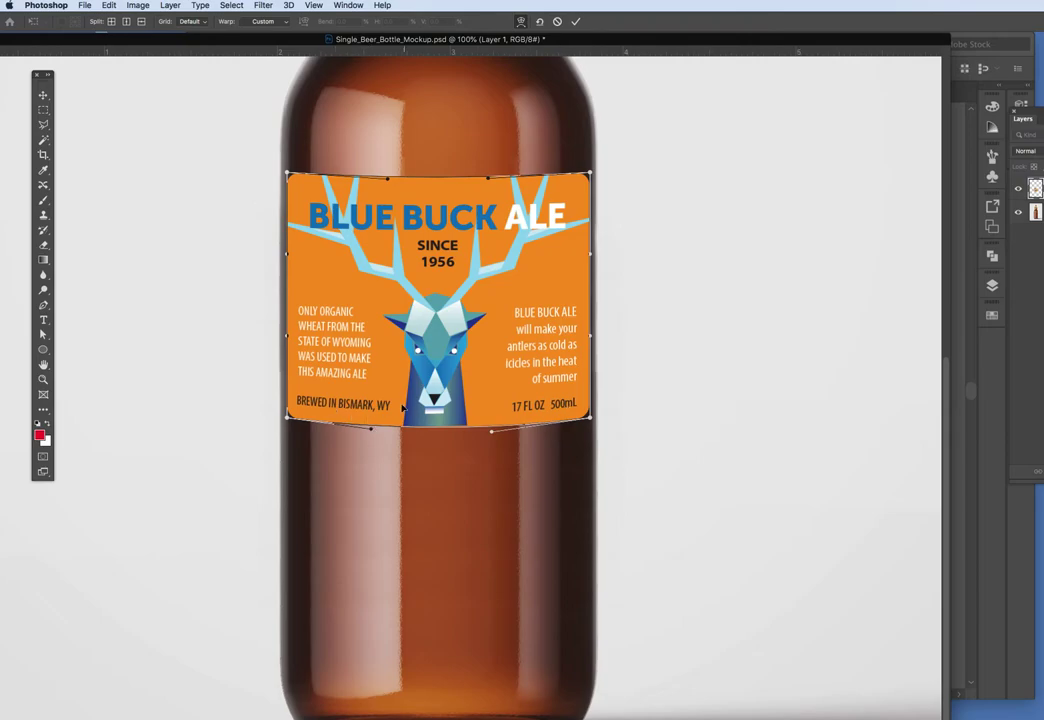
{"action": "left_click", "coordinate": [389, 179]}
{"action": "left_click", "coordinate": [489, 180]}
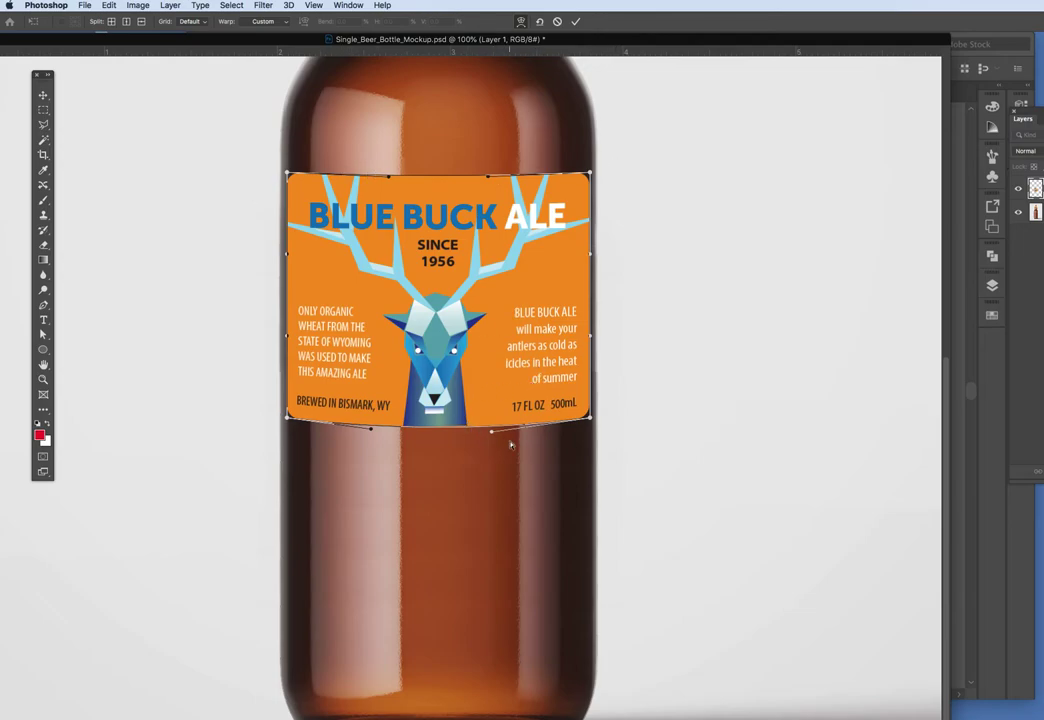
Commit the warp, zoom out to the whole bottle, and float the Layers panel.
{"action": "left_click", "coordinate": [43, 95]}
{"action": "left_click", "coordinate": [119, 98]}
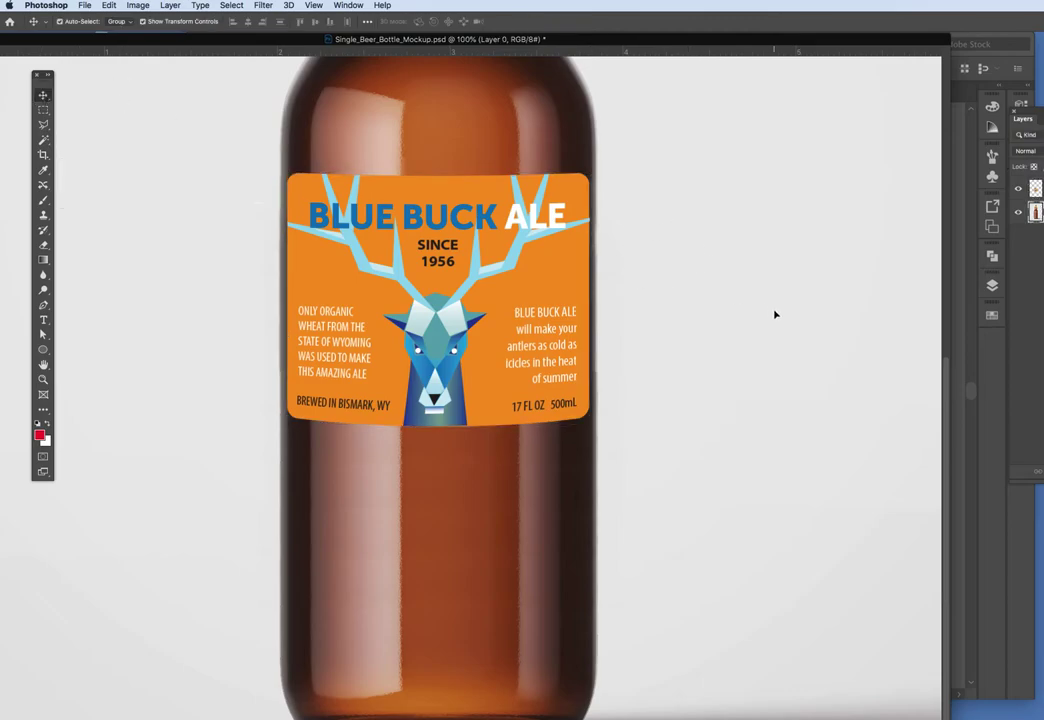
{"action": "key", "text": "super+minus"}
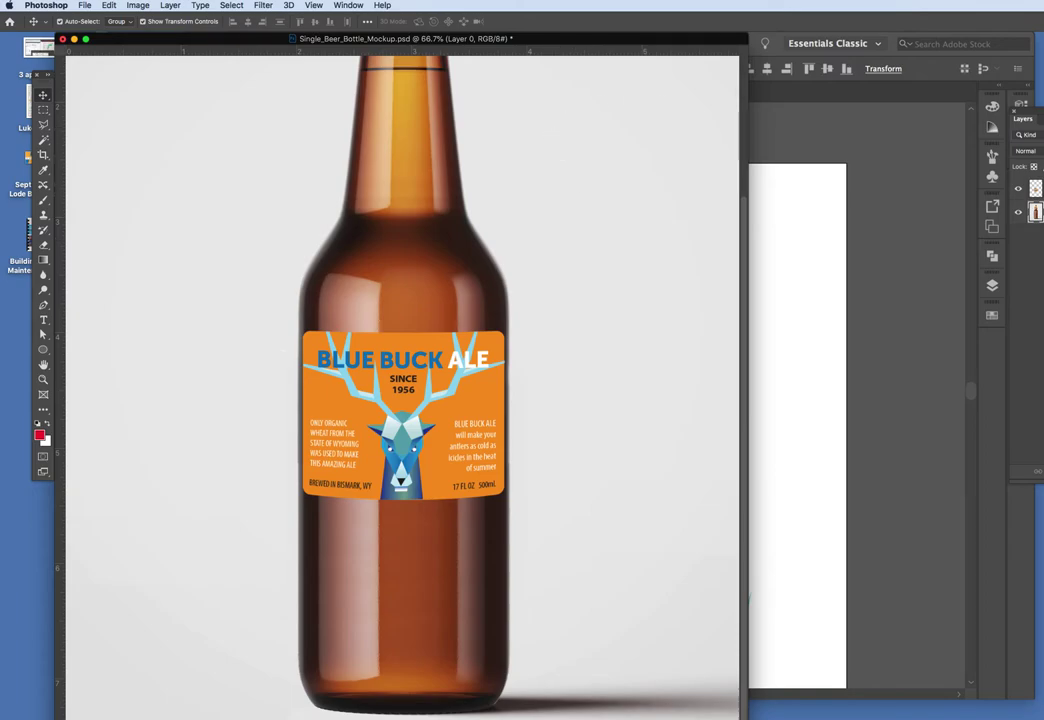
{"action": "left_click_drag", "start_coordinate": [1022, 118], "coordinate": [665, 119]}
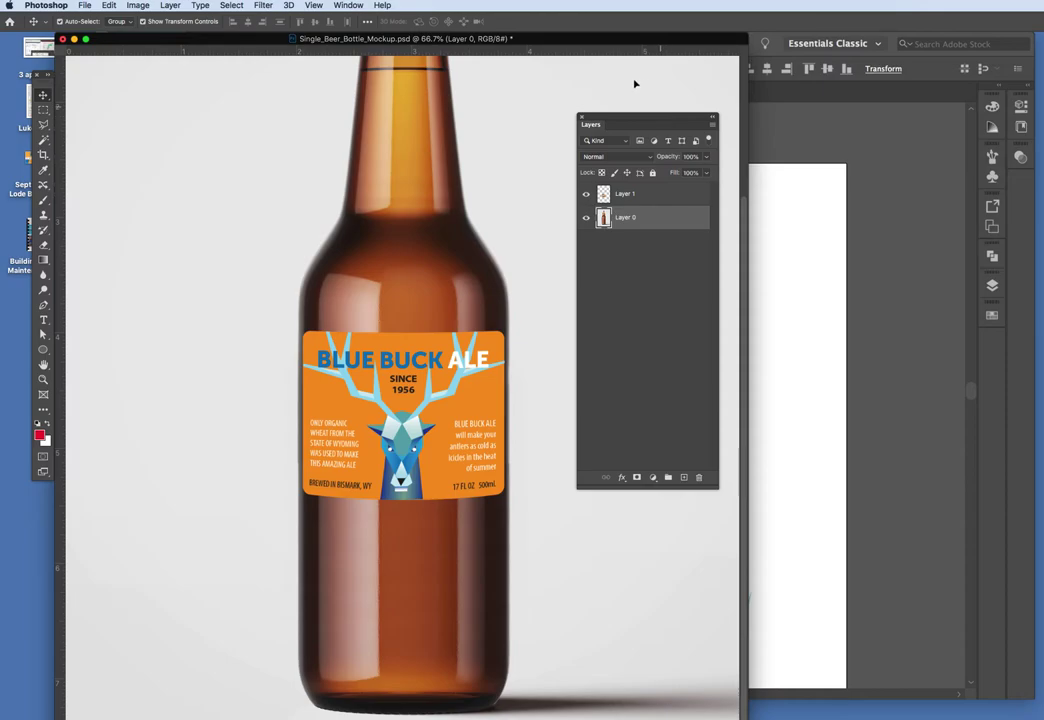
Flatten the image and unlock the Background into Layer 0.
{"action": "left_click", "coordinate": [229, 75]}
{"action": "left_click_drag", "start_coordinate": [635, 119], "coordinate": [598, 187]}
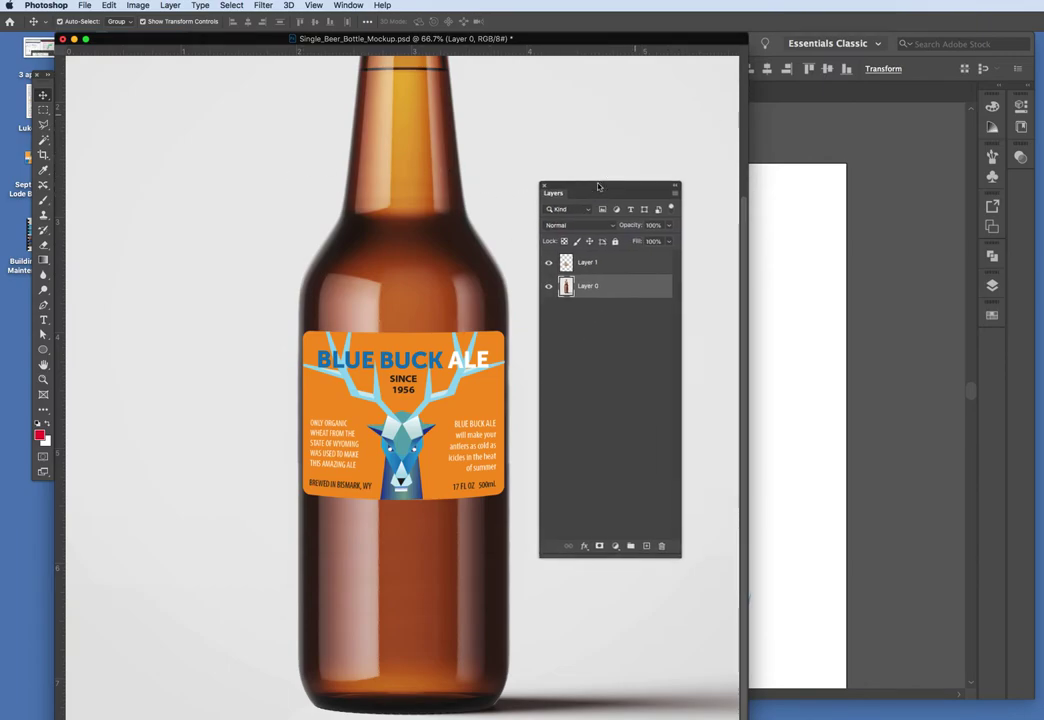
{"action": "left_click", "coordinate": [675, 197]}
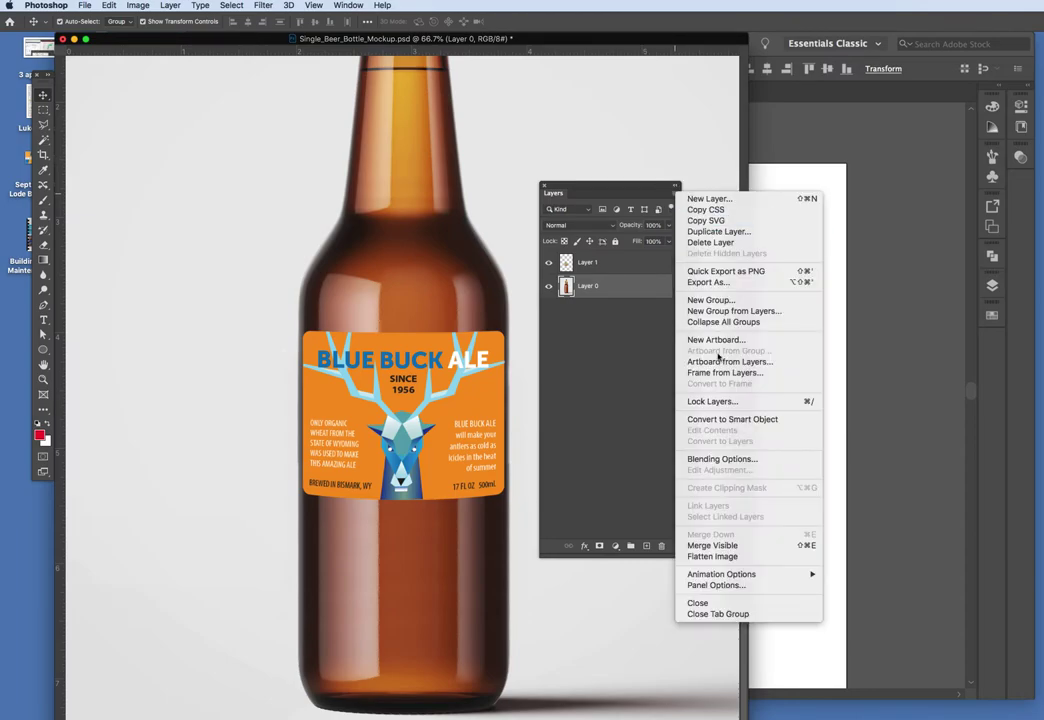
{"action": "left_click", "coordinate": [726, 558]}
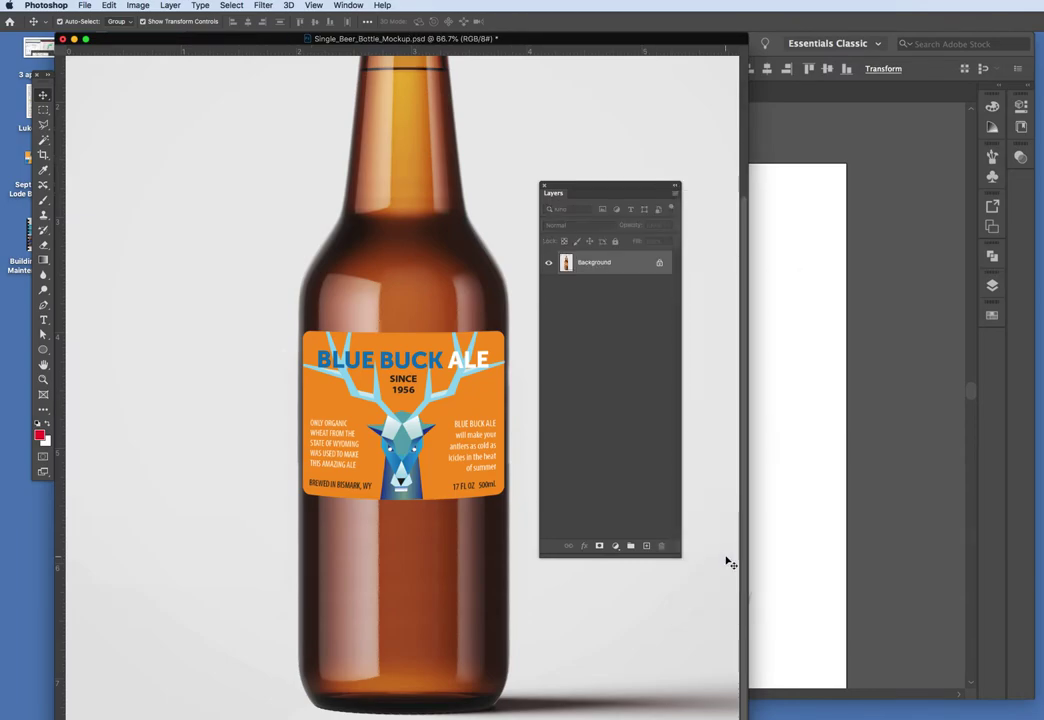
{"action": "left_click", "coordinate": [659, 262]}
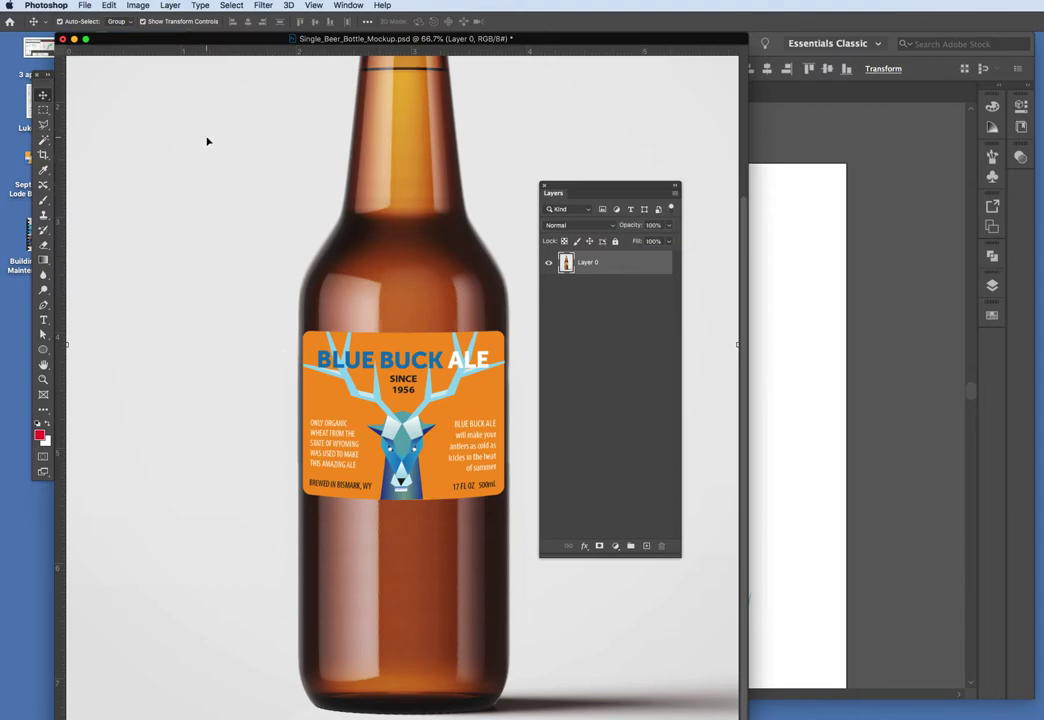
Begin a Save As with the Photoshop format kept, then cancel without saving.
{"action": "left_click", "coordinate": [85, 5]}
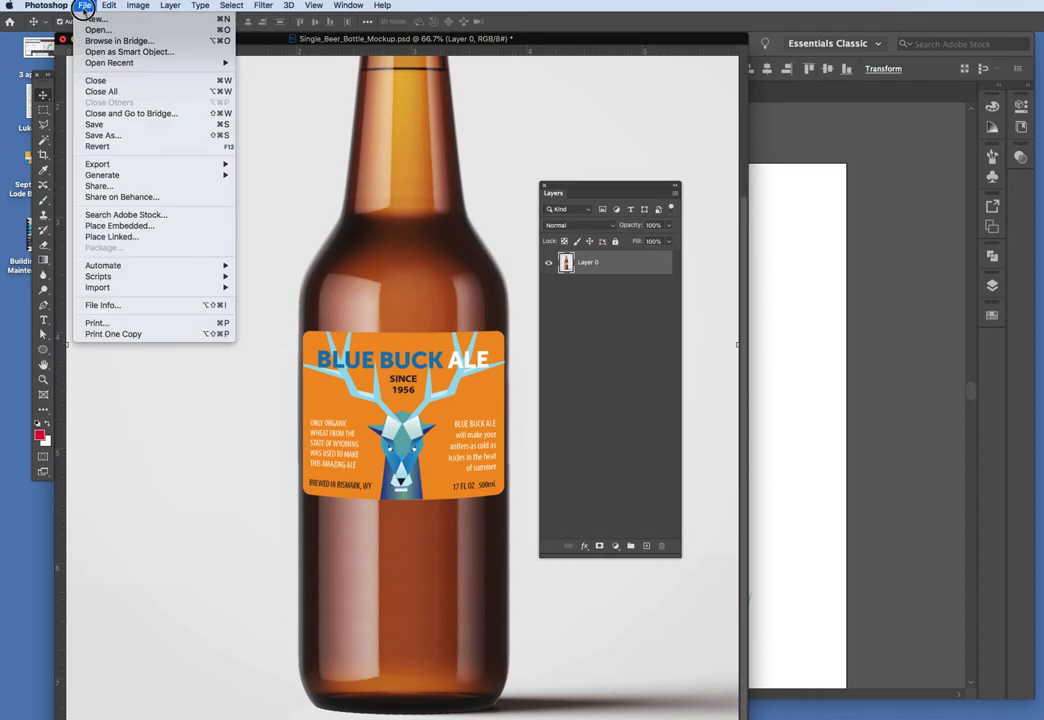
{"action": "left_click", "coordinate": [600, 270]}
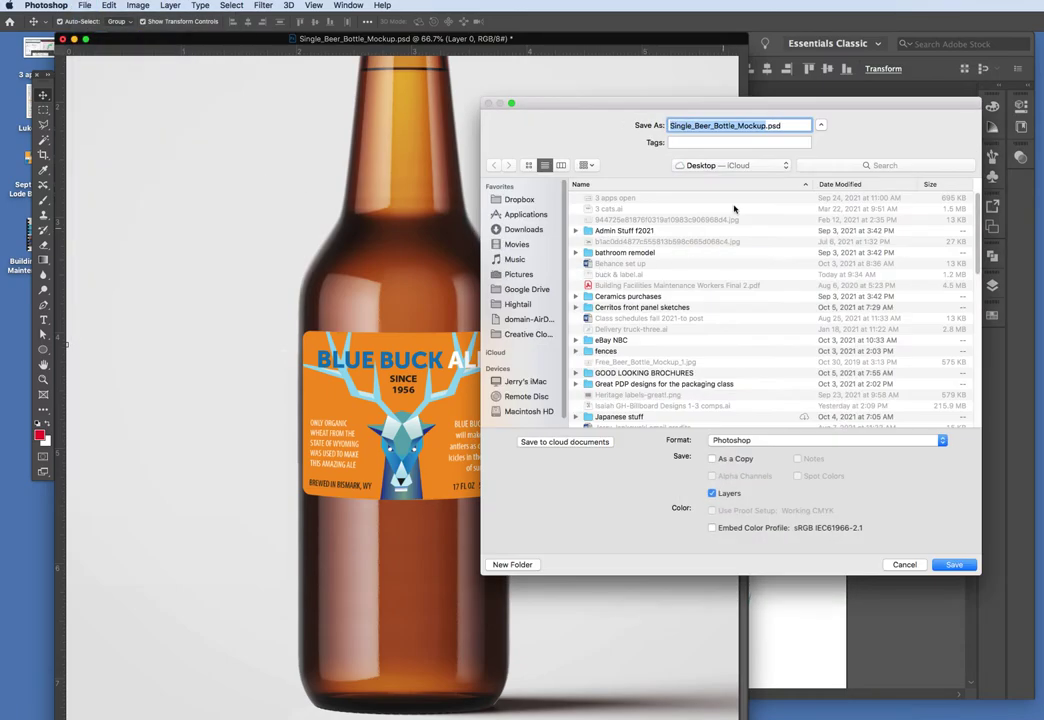
{"action": "left_click", "coordinate": [752, 440]}
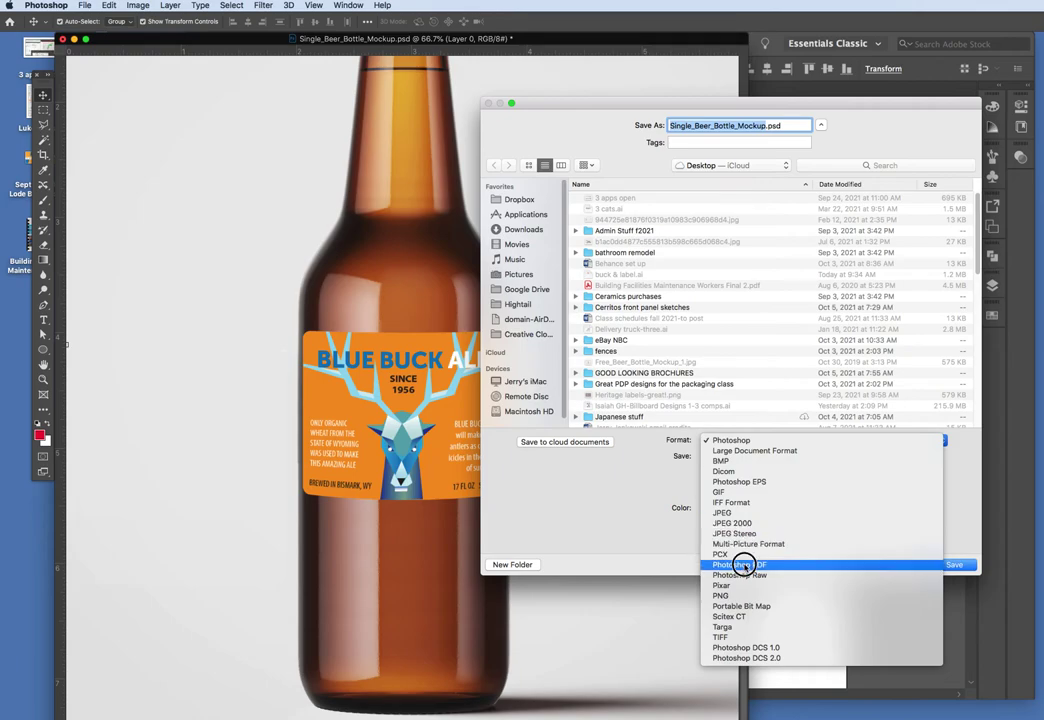
{"action": "left_click", "coordinate": [676, 112]}
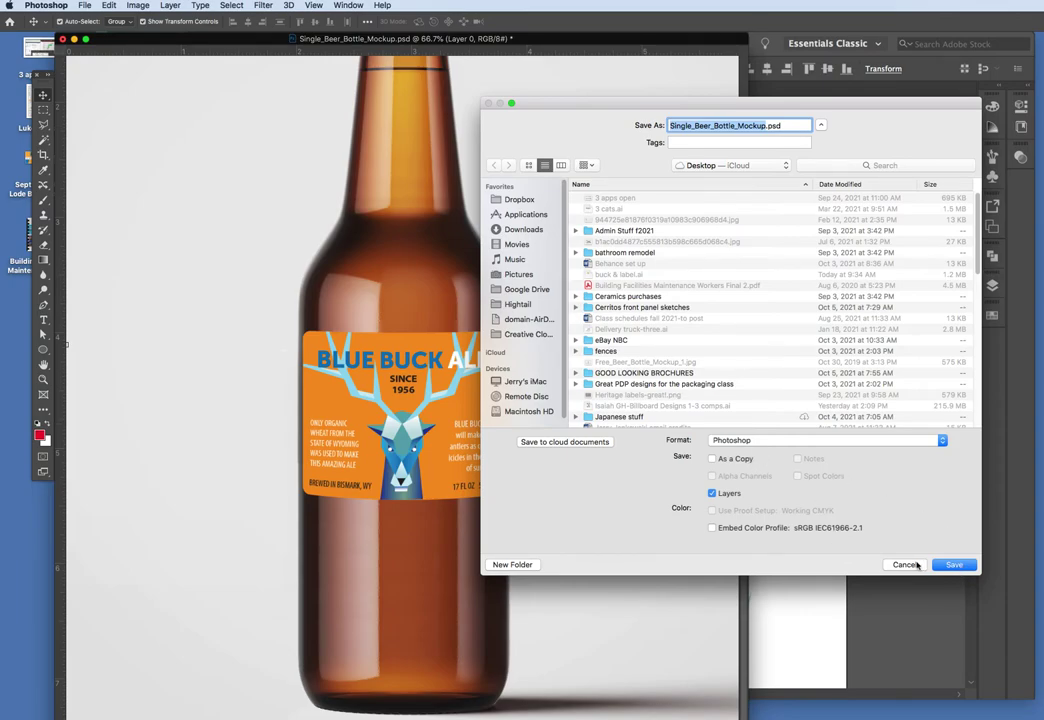
{"action": "left_click", "coordinate": [905, 565]}
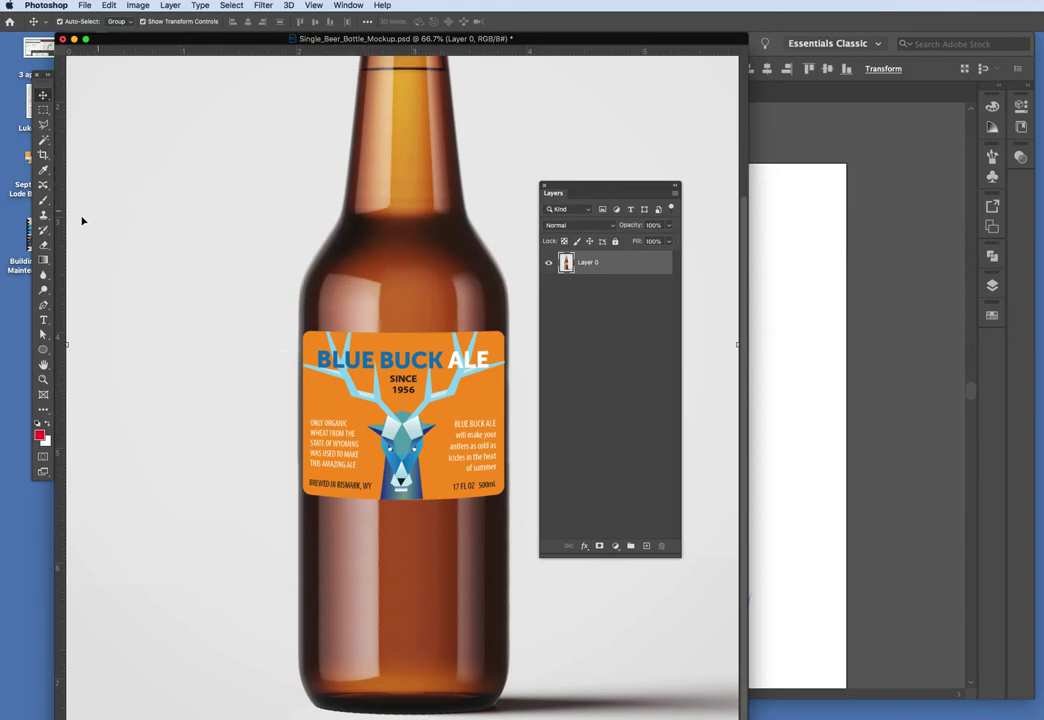
Select the Dodge tool and size its brush to about 175 px.
{"action": "left_click", "coordinate": [43, 289]}
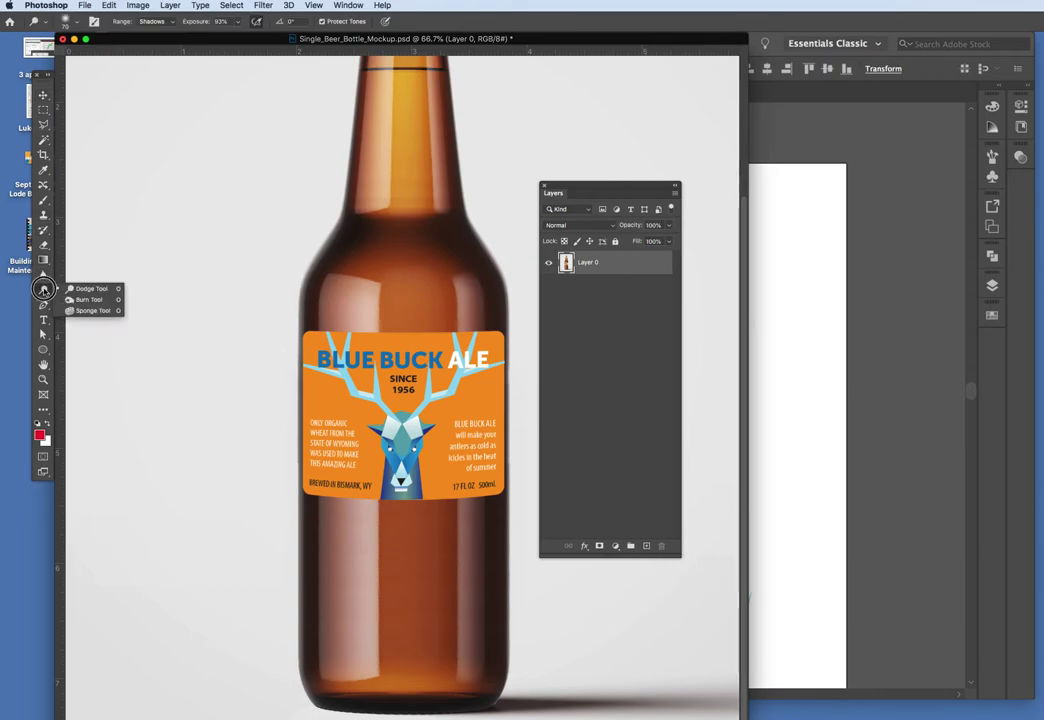
{"action": "left_click", "coordinate": [94, 300]}
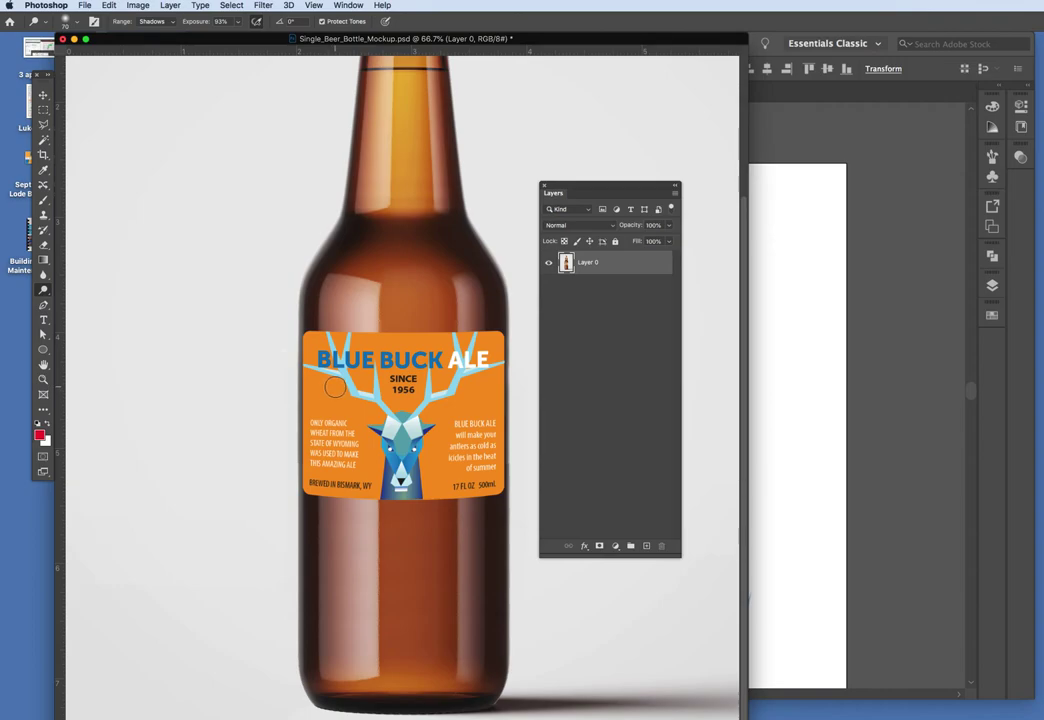
{"action": "key", "text": "bracketright"}
{"action": "key", "text": "bracketright"}
{"action": "key", "text": "bracketright"}
{"action": "key", "text": "bracketright"}
{"action": "key", "text": "bracketright"}
{"action": "key", "text": "bracketright"}
{"action": "key", "text": "bracketright"}
{"action": "key", "text": "bracketright"}
{"action": "key", "text": "bracketright"}
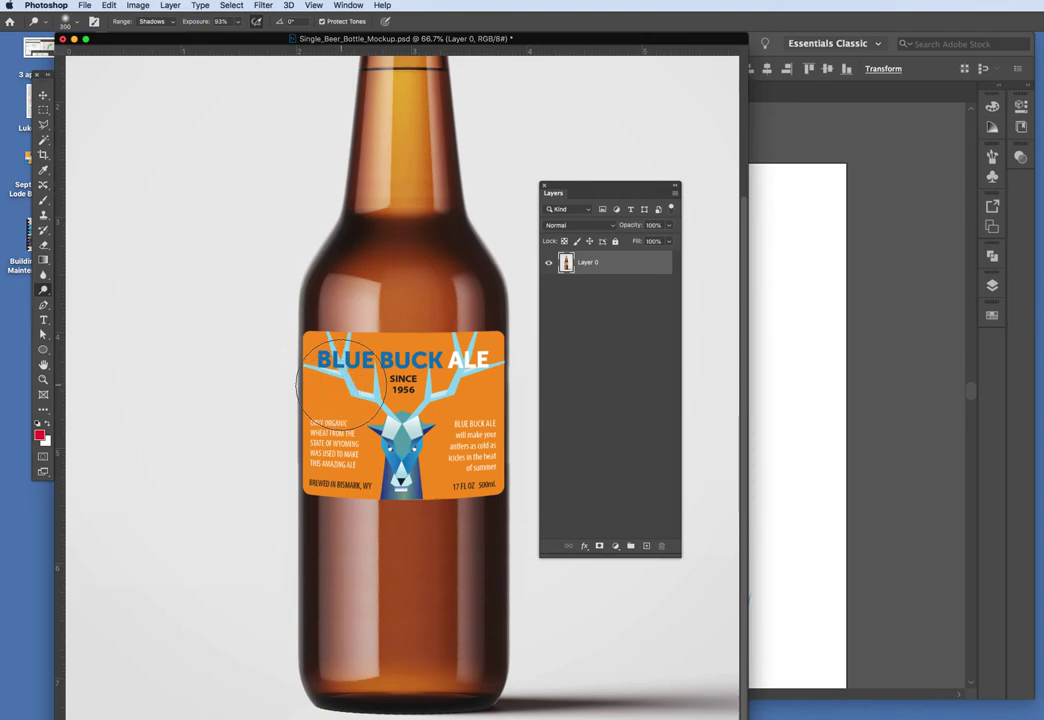
{"action": "key", "text": "bracketleft"}
{"action": "key", "text": "bracketleft"}
{"action": "key", "text": "bracketleft"}
{"action": "key", "text": "bracketleft"}
{"action": "key", "text": "bracketleft"}
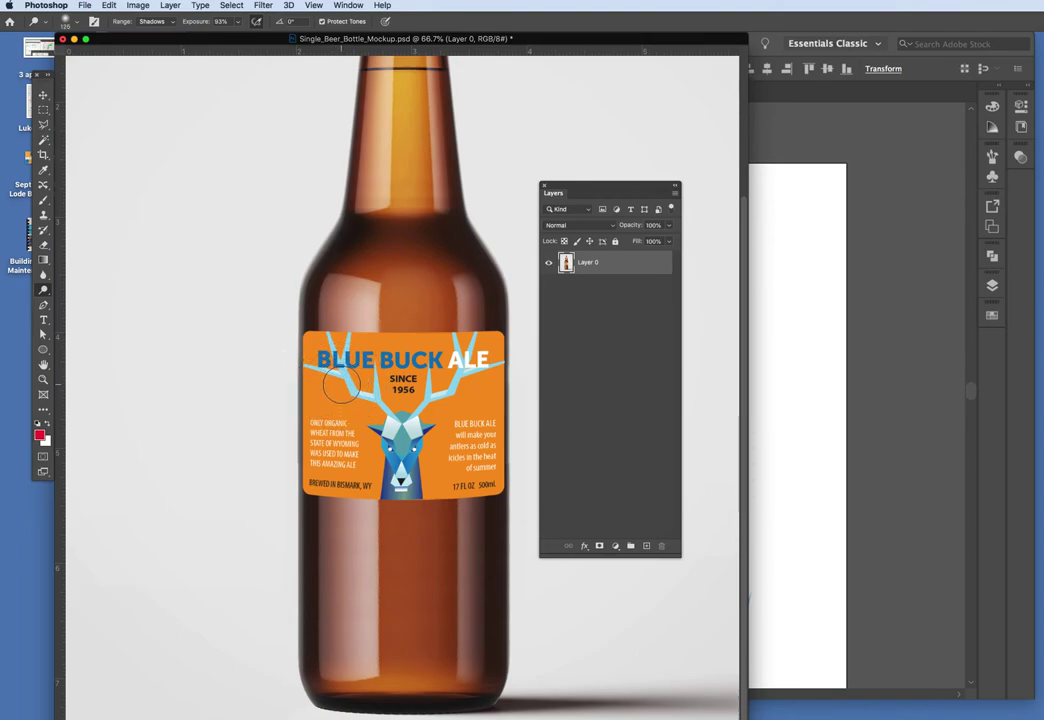
{"action": "key", "text": "bracketright"}
{"action": "key", "text": "bracketright"}
{"action": "key", "text": "bracketright"}
{"action": "key", "text": "bracketright"}
{"action": "key", "text": "bracketright"}
{"action": "key", "text": "bracketright"}
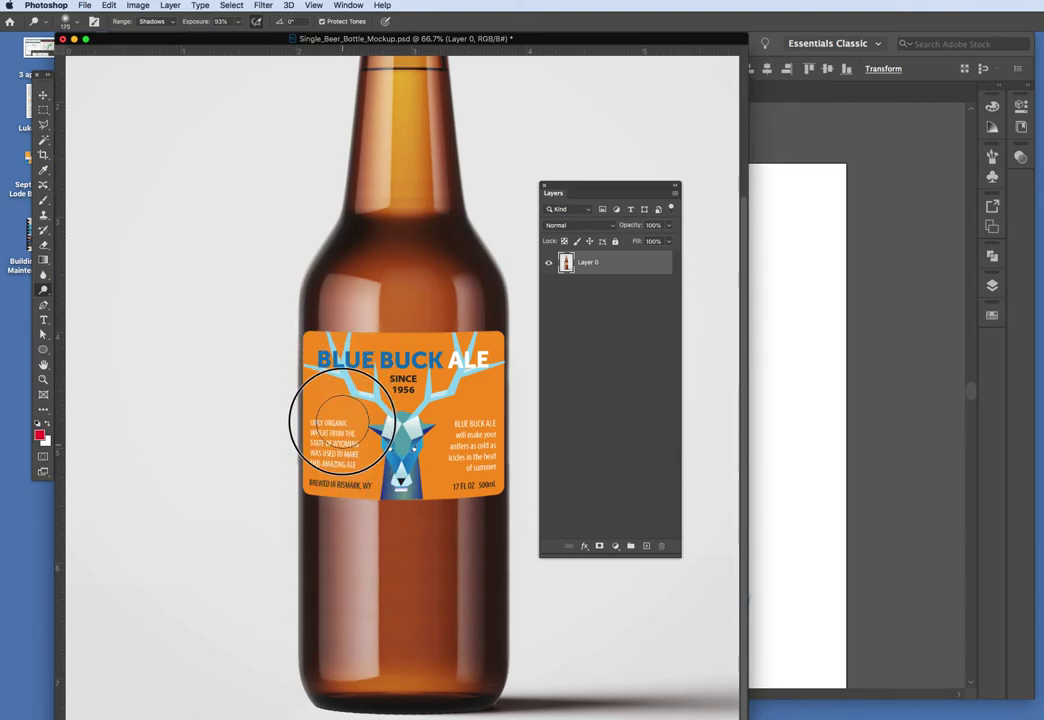
{"action": "key", "text": "bracketleft"}
{"action": "key", "text": "bracketleft"}
{"action": "key", "text": "bracketleft"}
{"action": "key", "text": "bracketleft"}
{"action": "key", "text": "bracketright"}
{"action": "key", "text": "bracketright"}
{"action": "key", "text": "bracketright"}
{"action": "key", "text": "bracketright"}
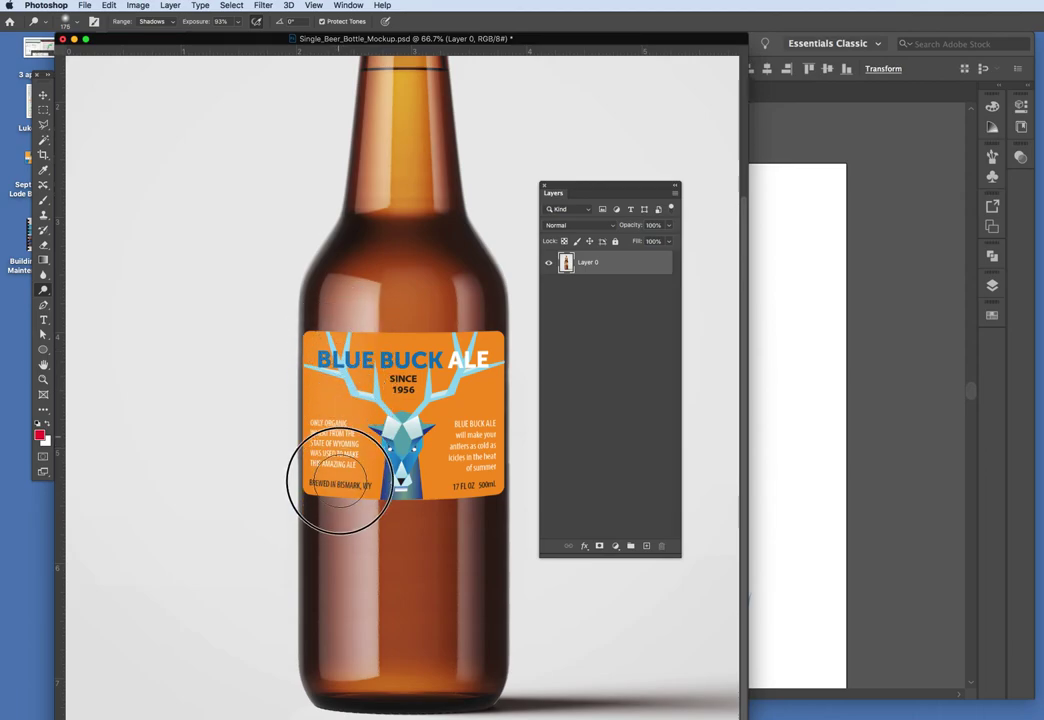
{"action": "key", "text": "bracketleft"}
{"action": "key", "text": "bracketleft"}
{"action": "key", "text": "bracketleft"}
{"action": "key", "text": "bracketleft"}
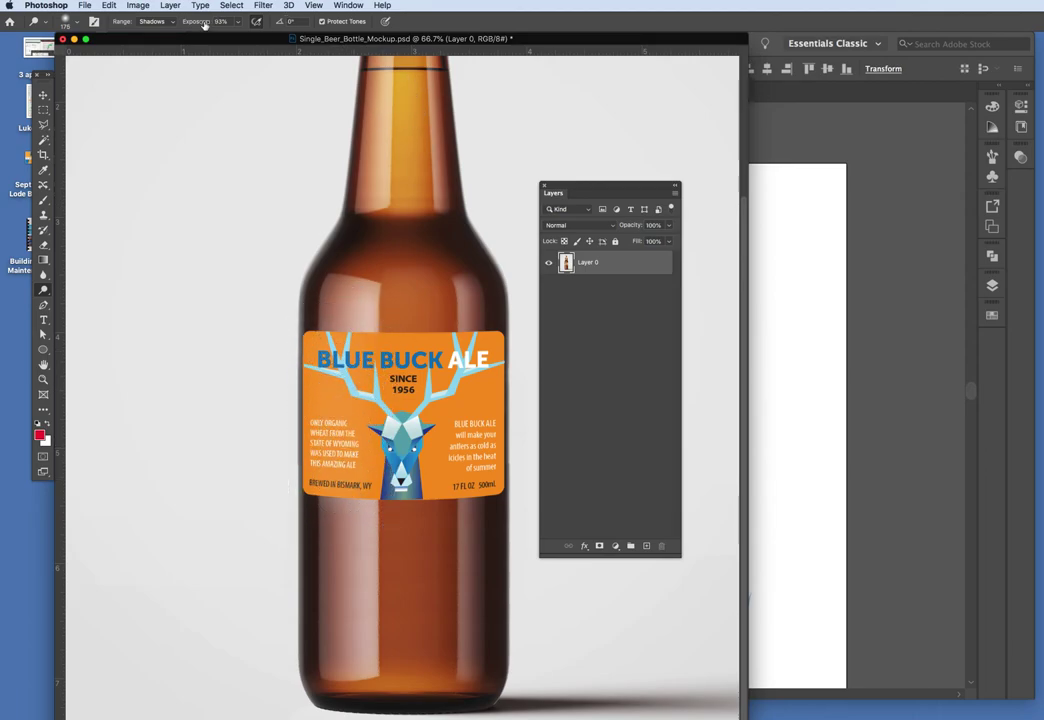
Set the Dodge range to Highlights and undo a too-strong first pass.
{"action": "left_click", "coordinate": [151, 21]}
{"action": "left_click", "coordinate": [154, 29]}
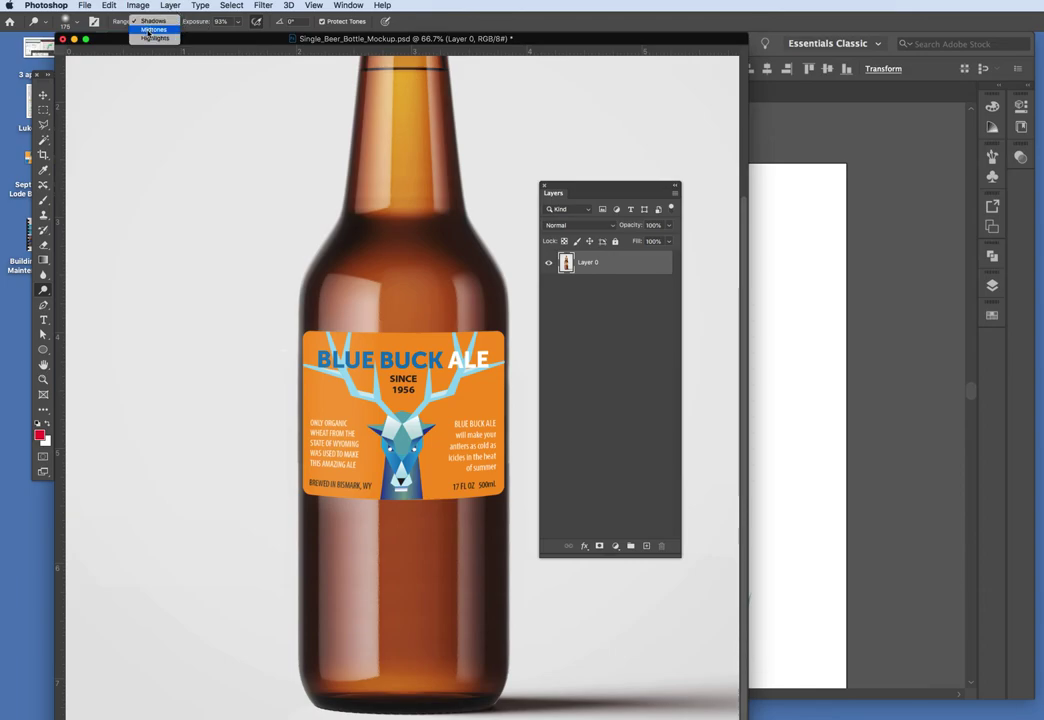
{"action": "left_click", "coordinate": [150, 22]}
{"action": "left_click", "coordinate": [150, 31]}
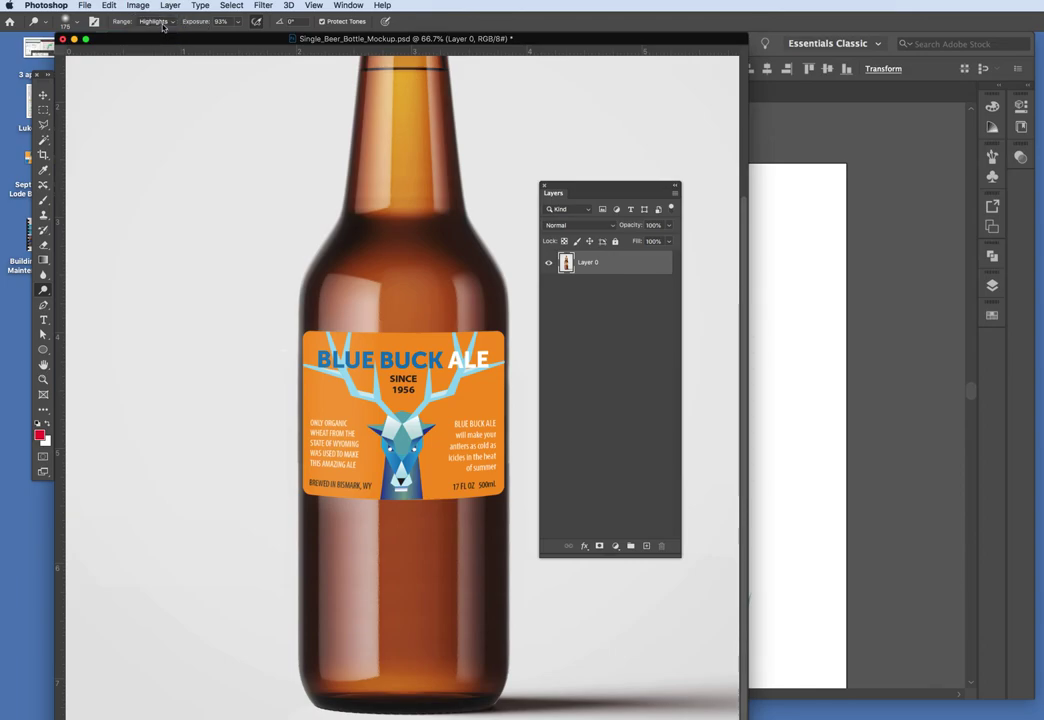
{"action": "left_click_drag", "start_coordinate": [346, 345], "coordinate": [335, 455]}
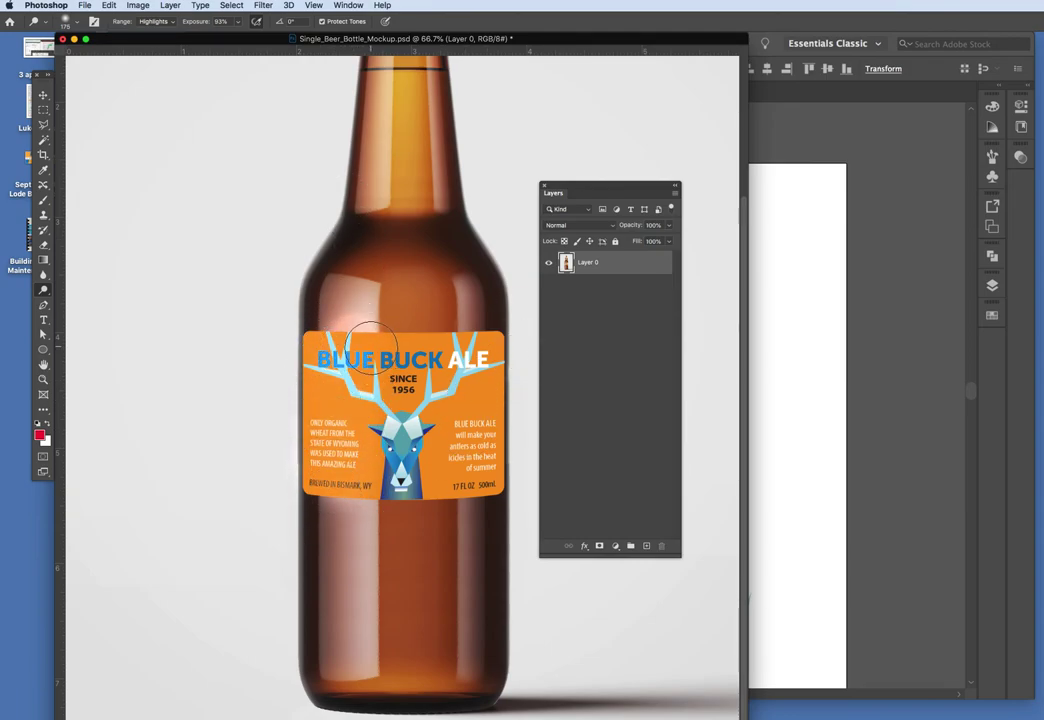
{"action": "key", "text": "super+z"}
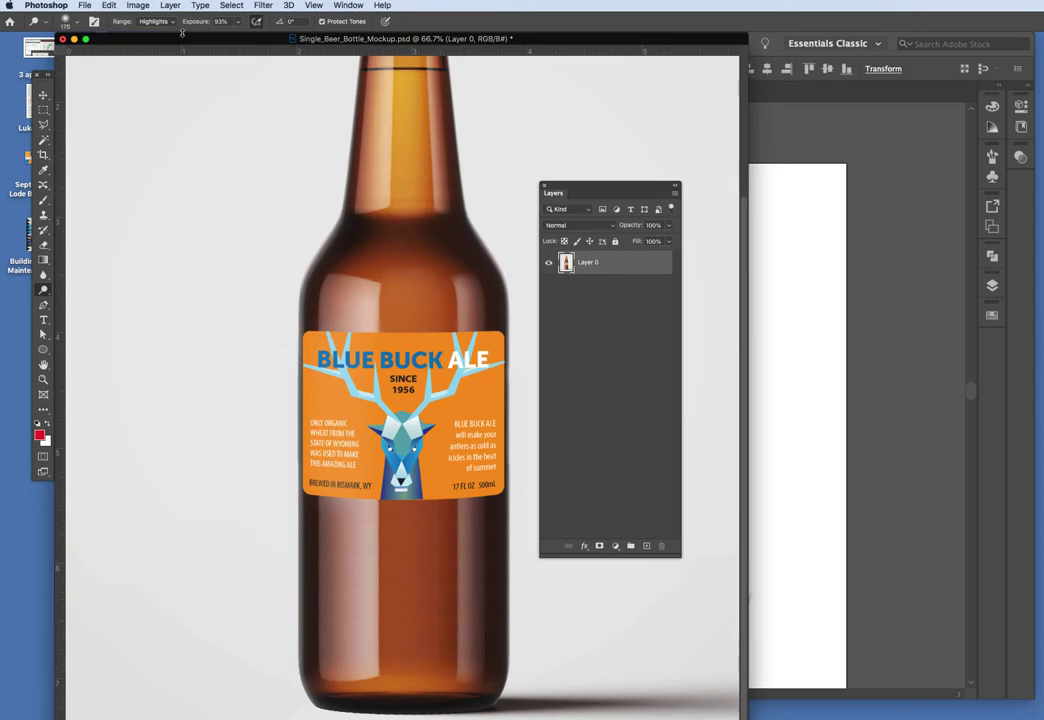
At 31% exposure, dodge the label's left side, then brighten ALE with a smaller brush.
{"action": "left_click", "coordinate": [240, 23]}
{"action": "left_click_drag", "start_coordinate": [240, 37], "coordinate": [206, 37]}
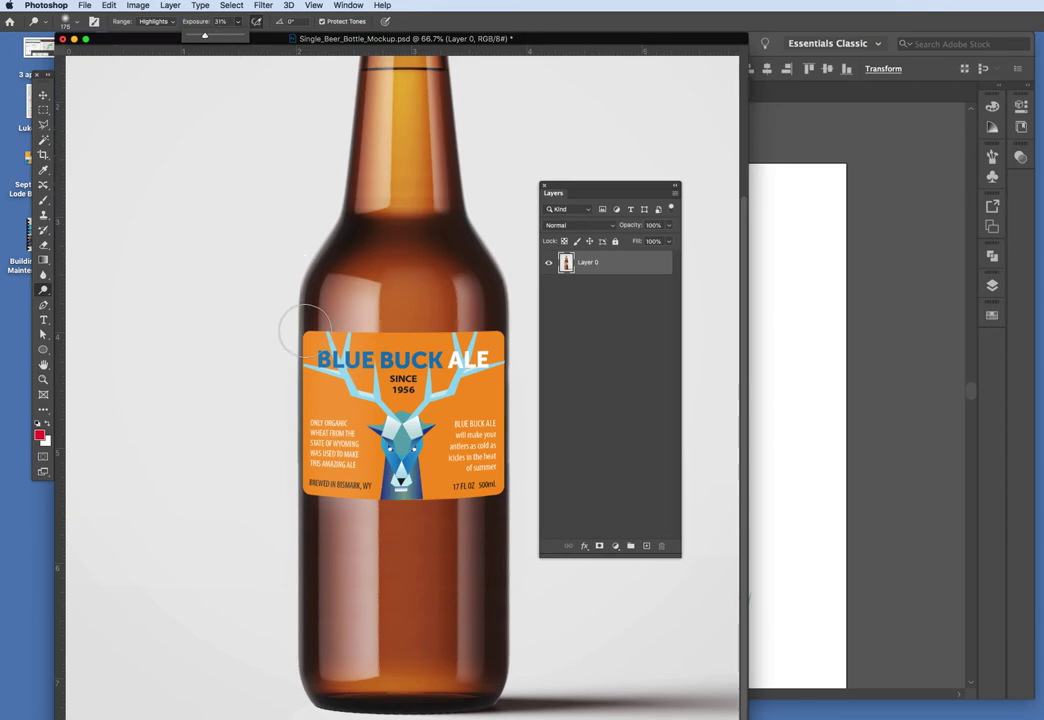
{"action": "mouse_move", "coordinate": [343, 350]}
{"action": "left_mouse_down"}
{"action": "mouse_move", "coordinate": [334, 503]}
{"action": "mouse_move", "coordinate": [328, 401]}
{"action": "mouse_move", "coordinate": [337, 392]}
{"action": "mouse_move", "coordinate": [345, 460]}
{"action": "left_mouse_up"}
{"action": "key", "text": "bracketleft"}
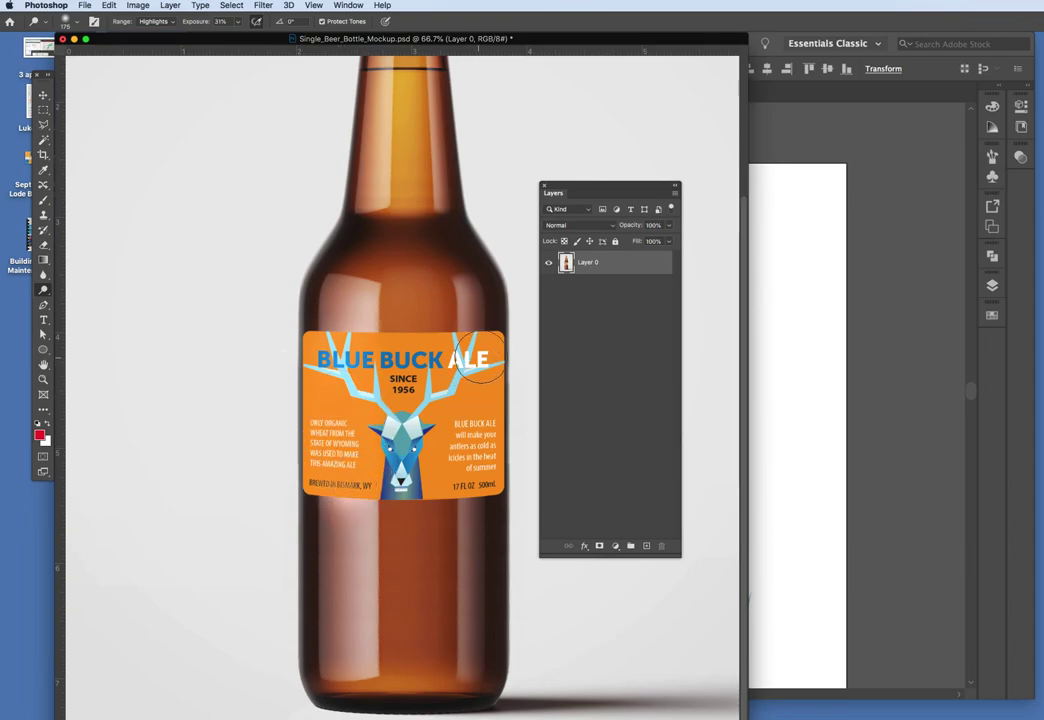
{"action": "key", "text": "bracketleft"}
{"action": "key", "text": "bracketleft"}
{"action": "key", "text": "bracketleft"}
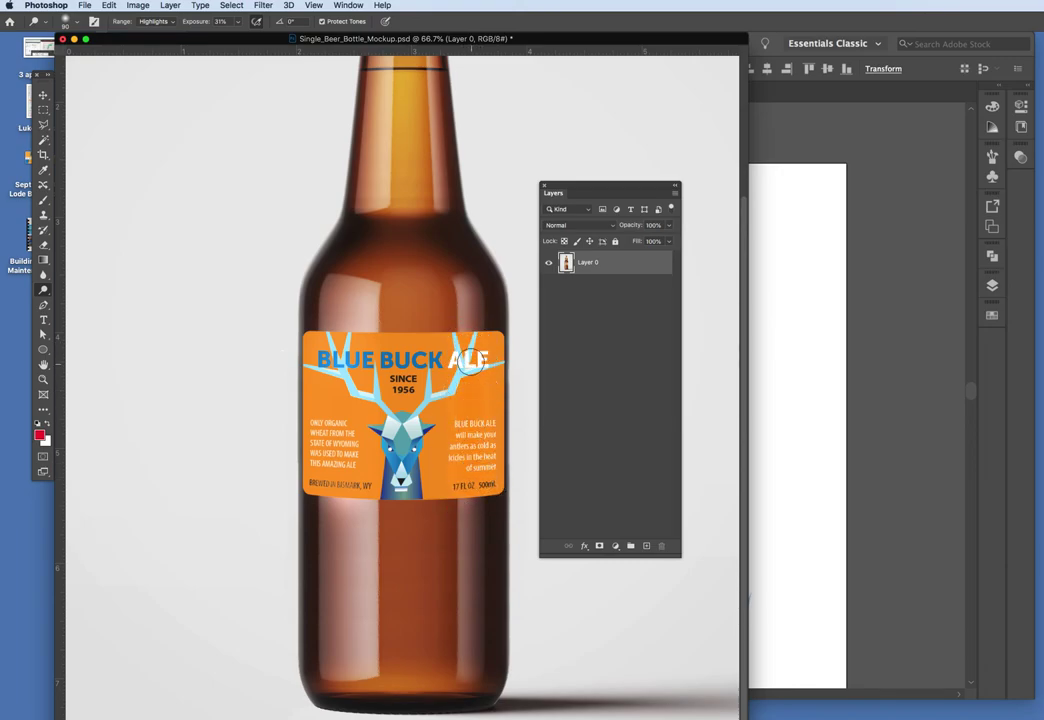
{"action": "left_click_drag", "start_coordinate": [474, 368], "coordinate": [486, 360]}
Save a copy of the mockup as Single_Beer_Bottle_Mockup.pdf in Photoshop PDF format.
{"action": "left_click", "coordinate": [85, 6]}
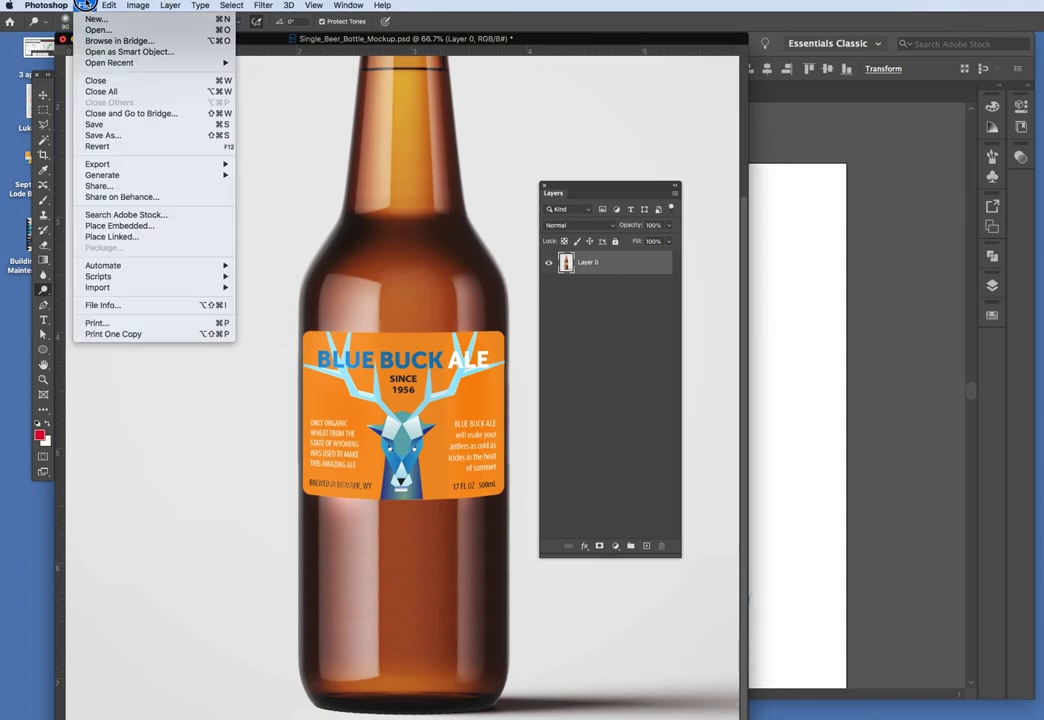
{"action": "left_click", "coordinate": [112, 136]}
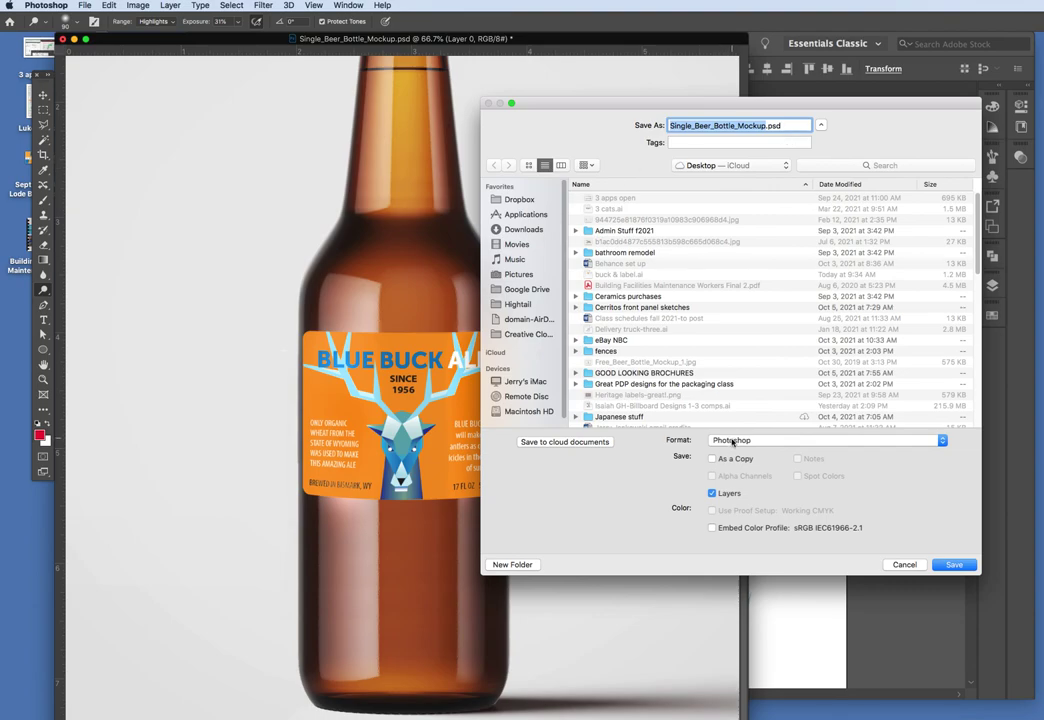
{"action": "left_click", "coordinate": [733, 441]}
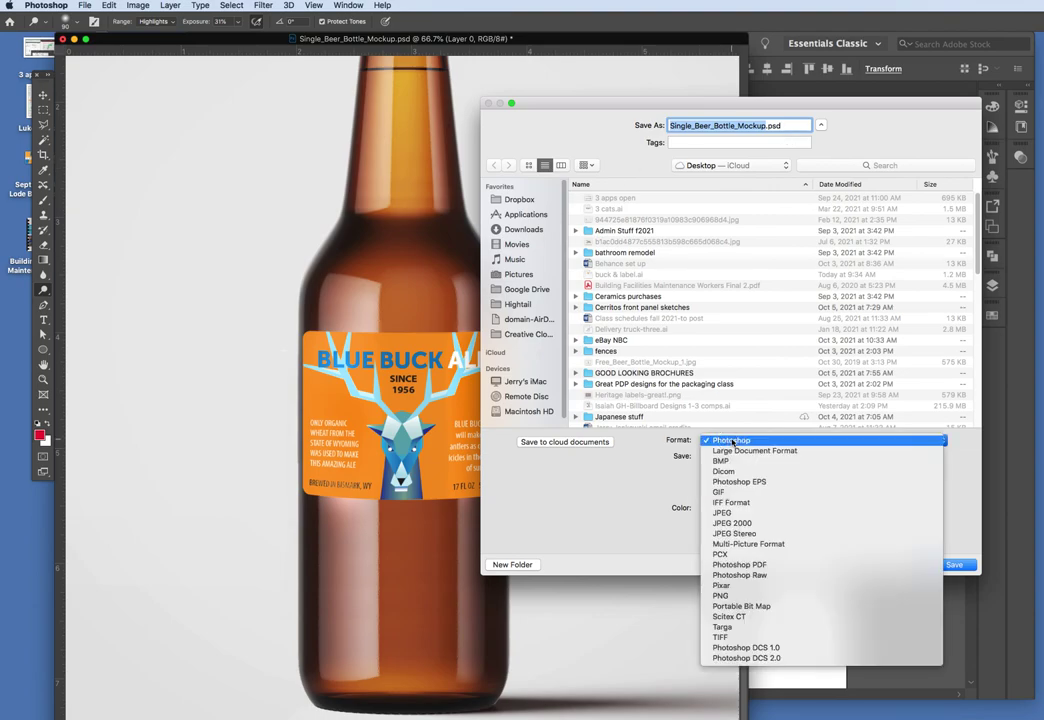
{"action": "left_click", "coordinate": [742, 564]}
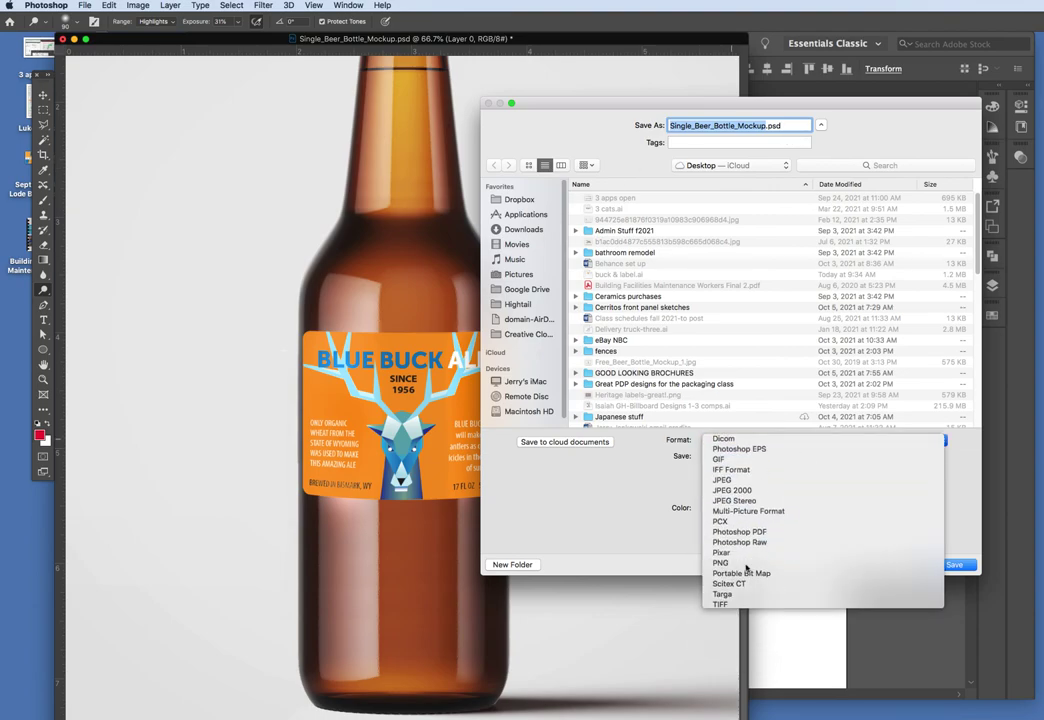
{"action": "left_click", "coordinate": [954, 565]}
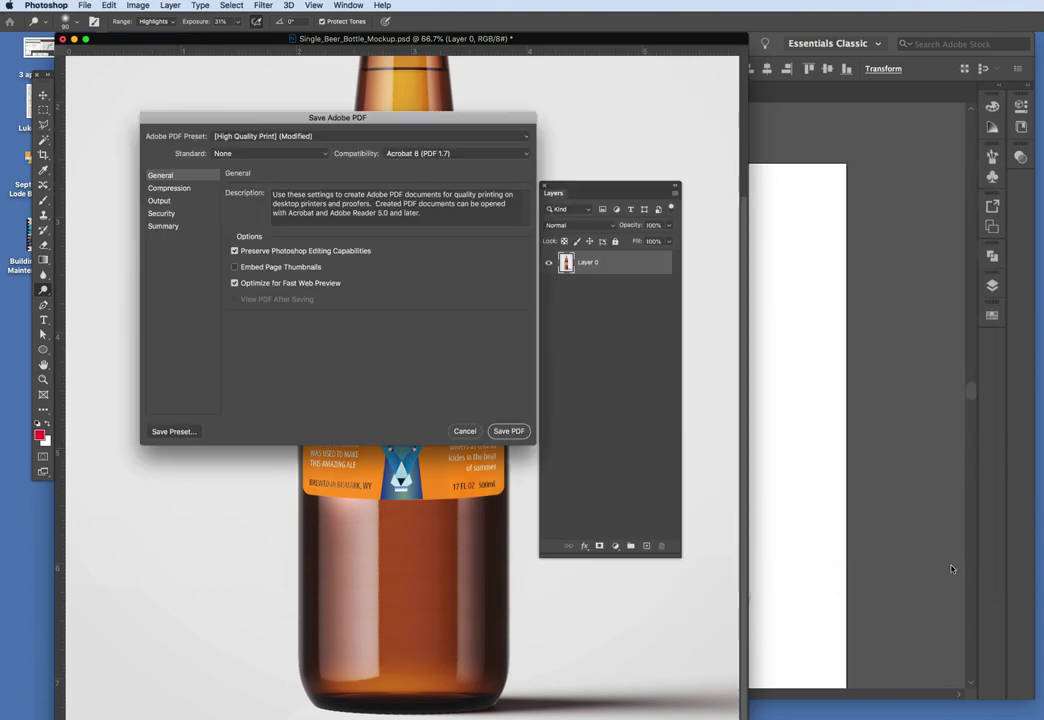
Set PDF compatibility to Acrobat 9/10 (PDF 1.7+) and save the PDF.
{"action": "left_click", "coordinate": [472, 155]}
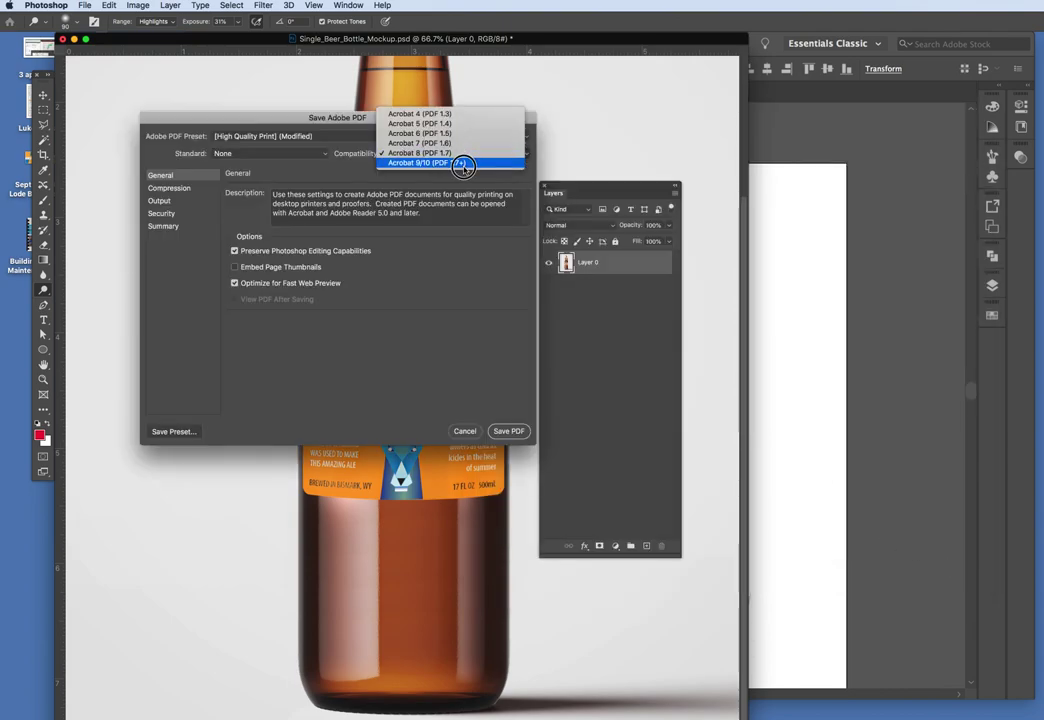
{"action": "left_click", "coordinate": [463, 163]}
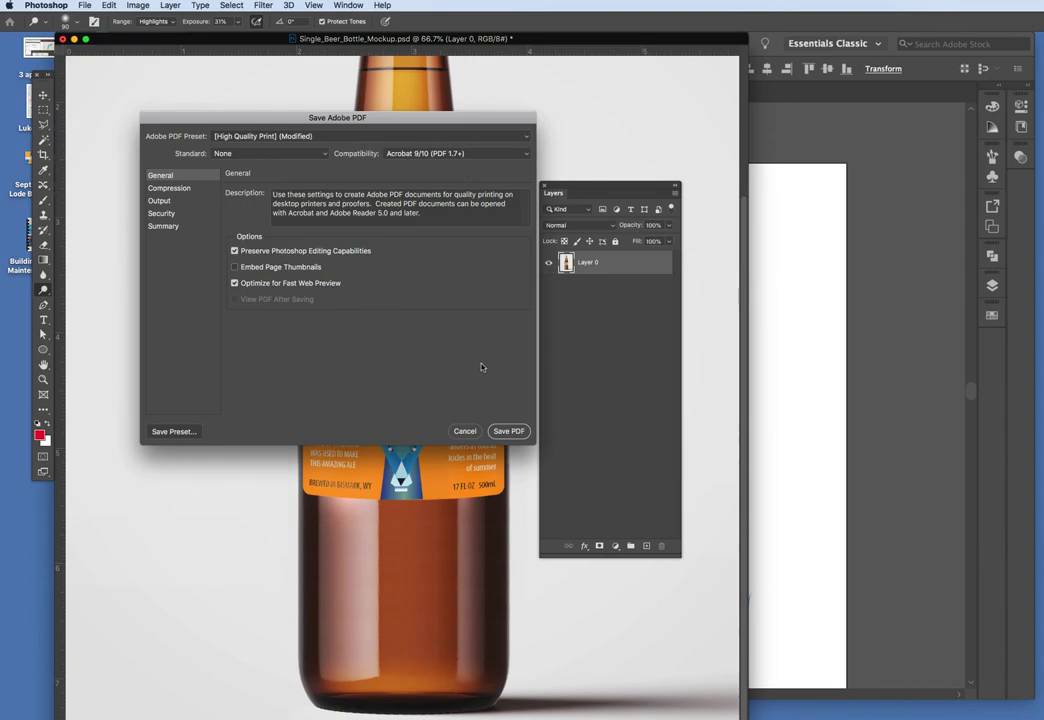
{"action": "left_click", "coordinate": [507, 432]}
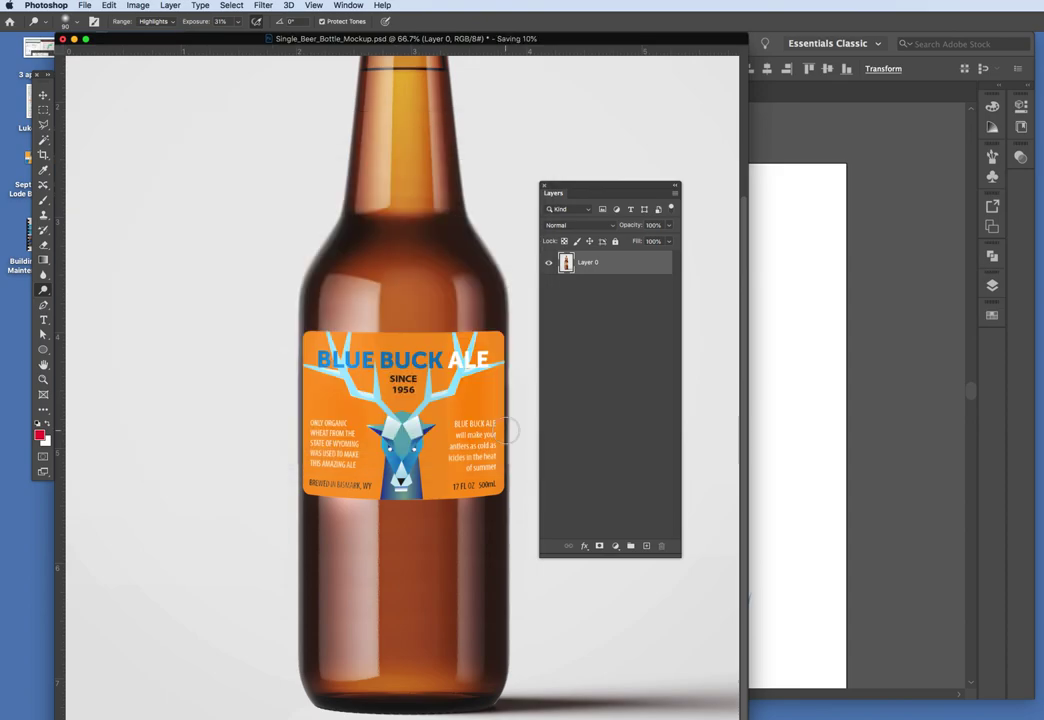